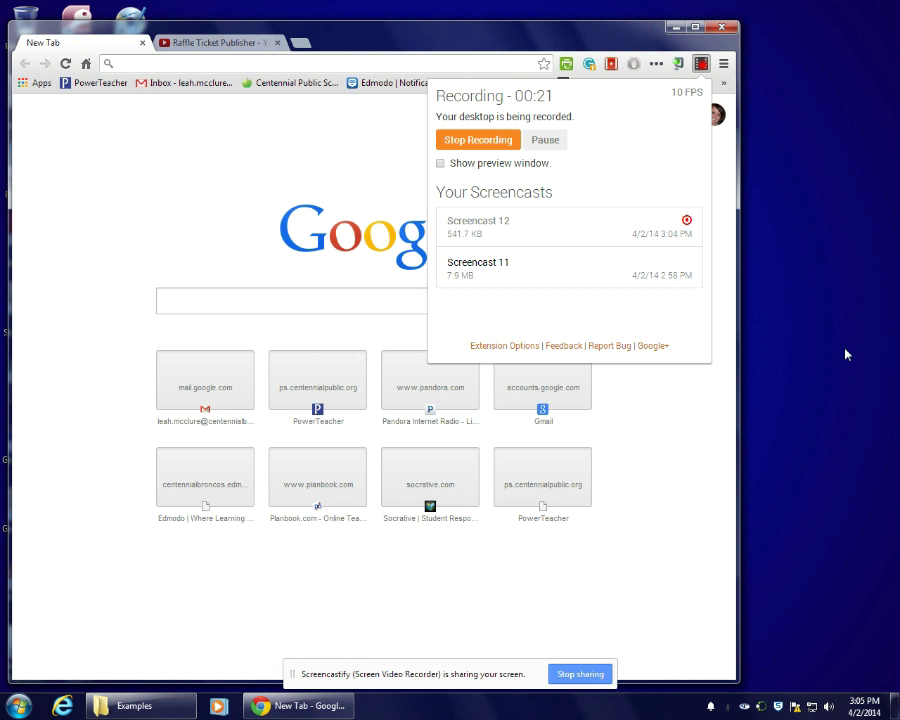
# Minimize Chrome and launch Microsoft Publisher 2007 from its desktop icon.
pyautogui.click(676, 27)
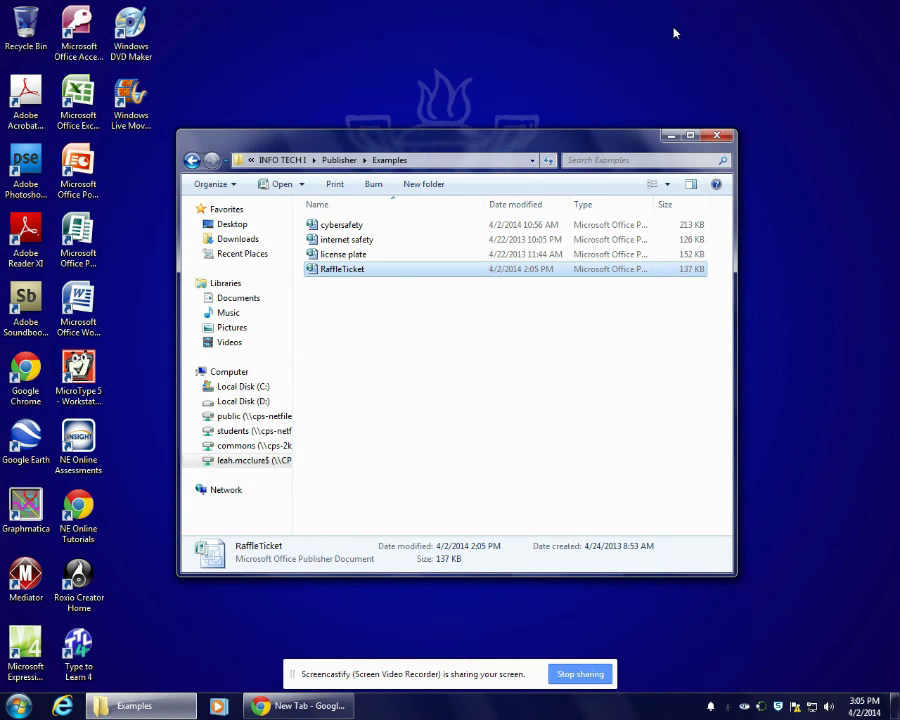
pyautogui.doubleClick(88, 256)
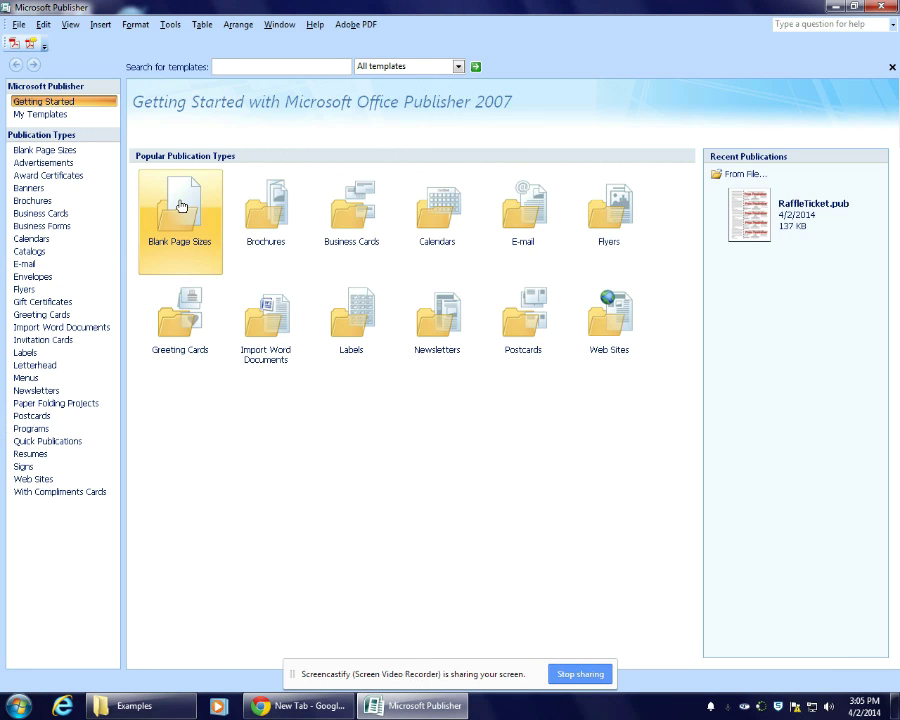
# Create a blank Letter (Portrait) 8.5 x 11" publication from the Blank Page Sizes list.
pyautogui.click(181, 206)
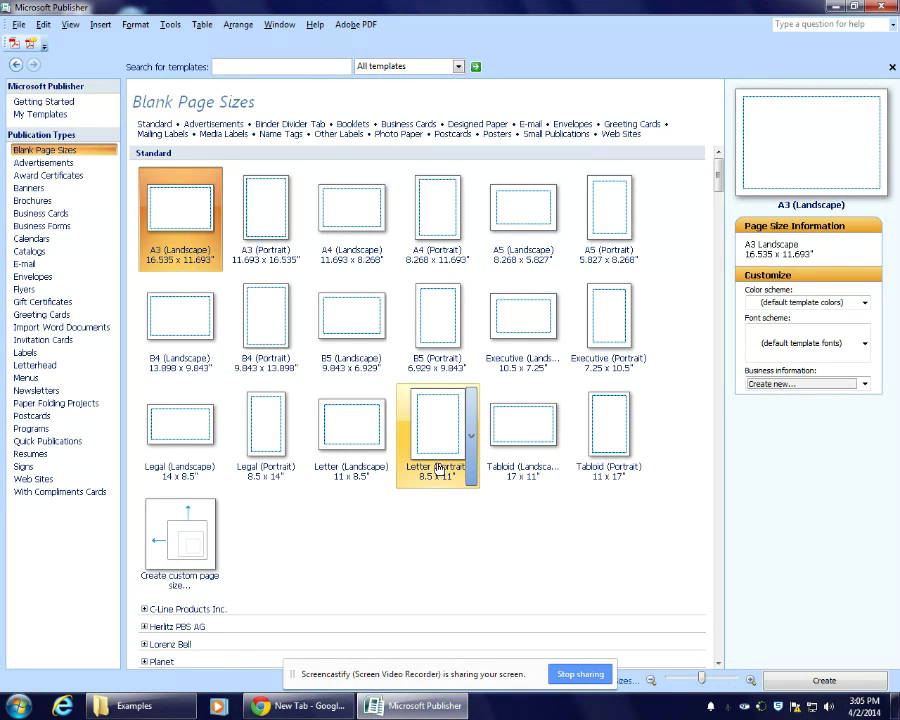
pyautogui.click(435, 476)
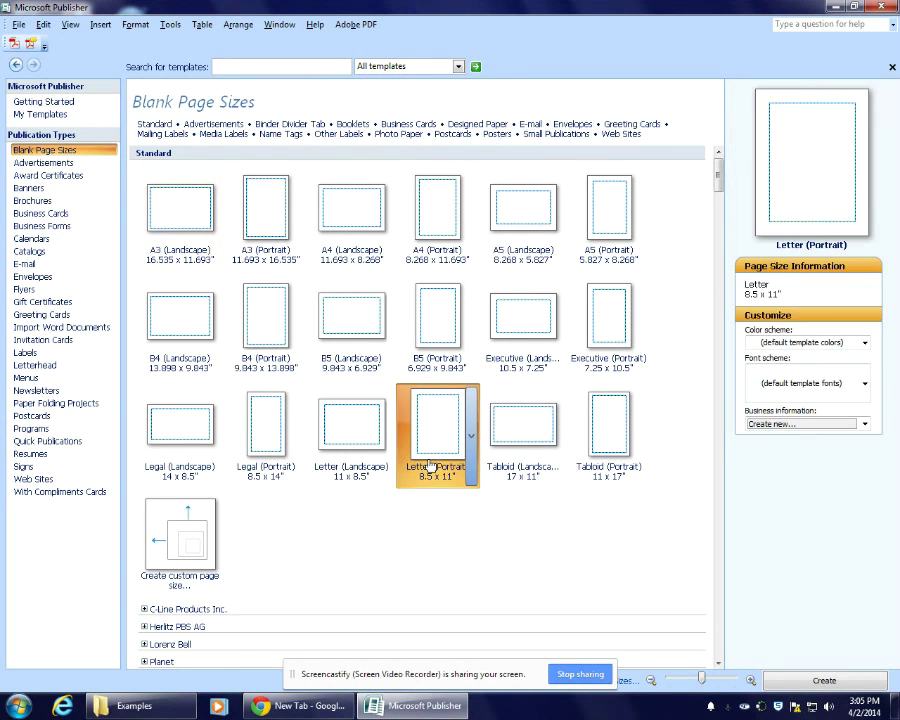
pyautogui.click(824, 681)
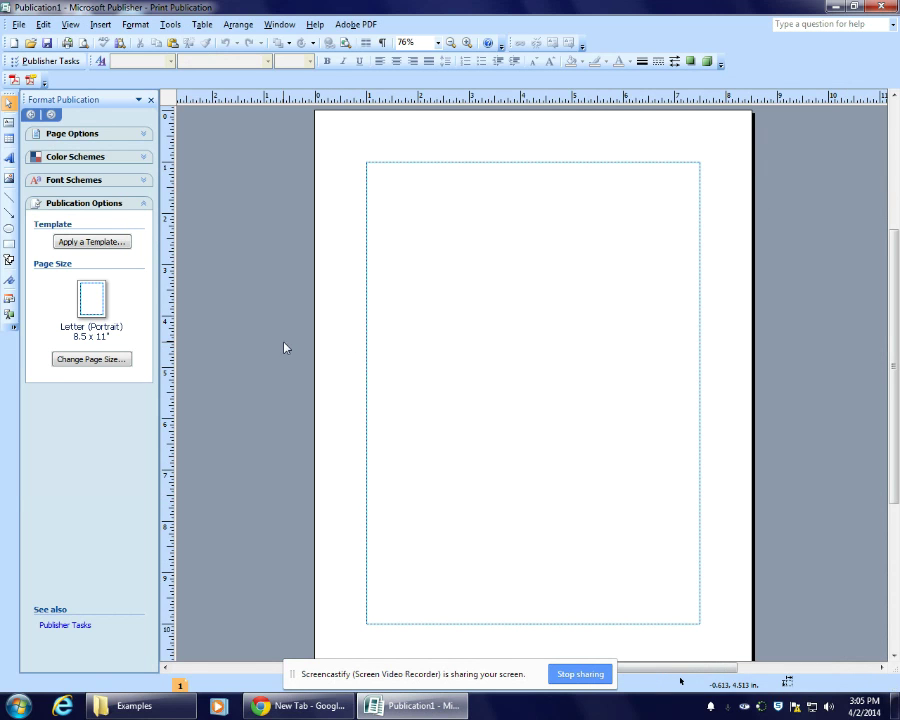
# Set all four margin guides to 0.25" in Page Setup.
pyautogui.click(66, 360)
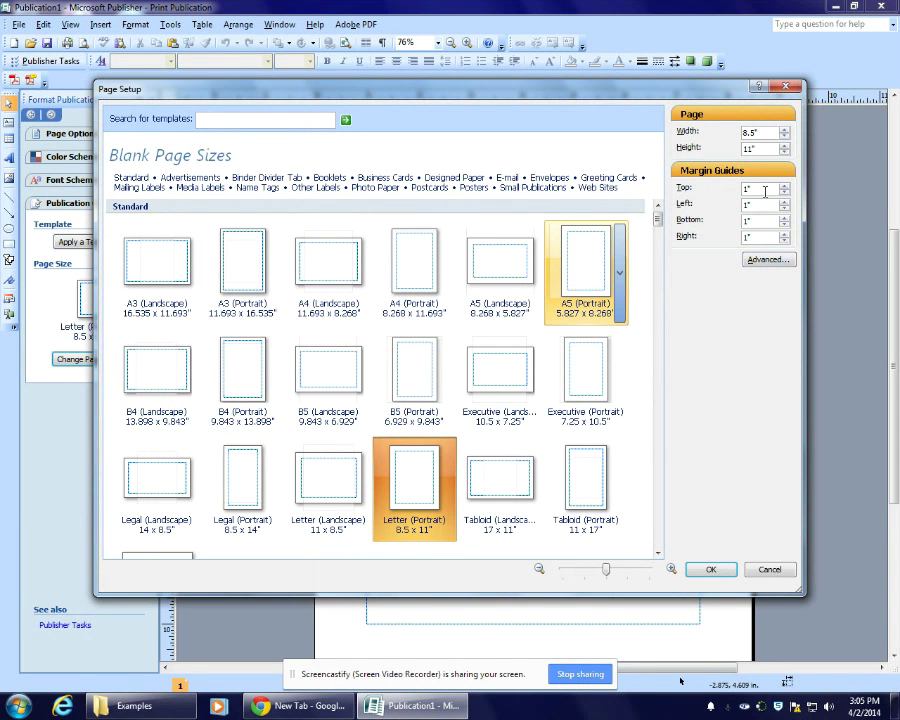
pyautogui.click(737, 190)
pyautogui.write('.25')
pyautogui.press('Tab')
pyautogui.write('.2')
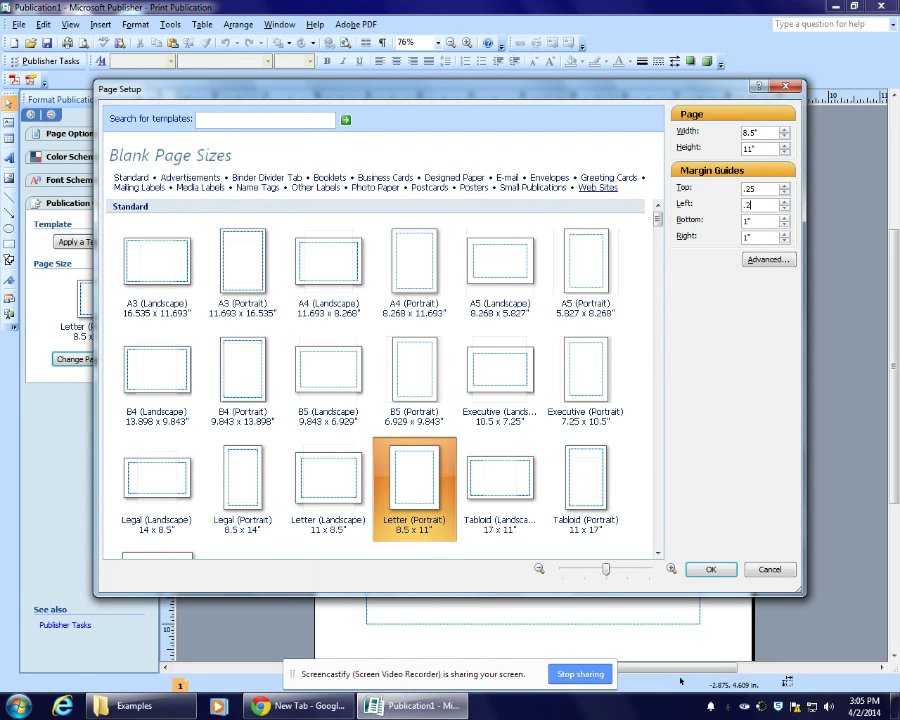
pyautogui.write('5')
pyautogui.press('Tab')
pyautogui.press('Tab')
pyautogui.click(708, 569)
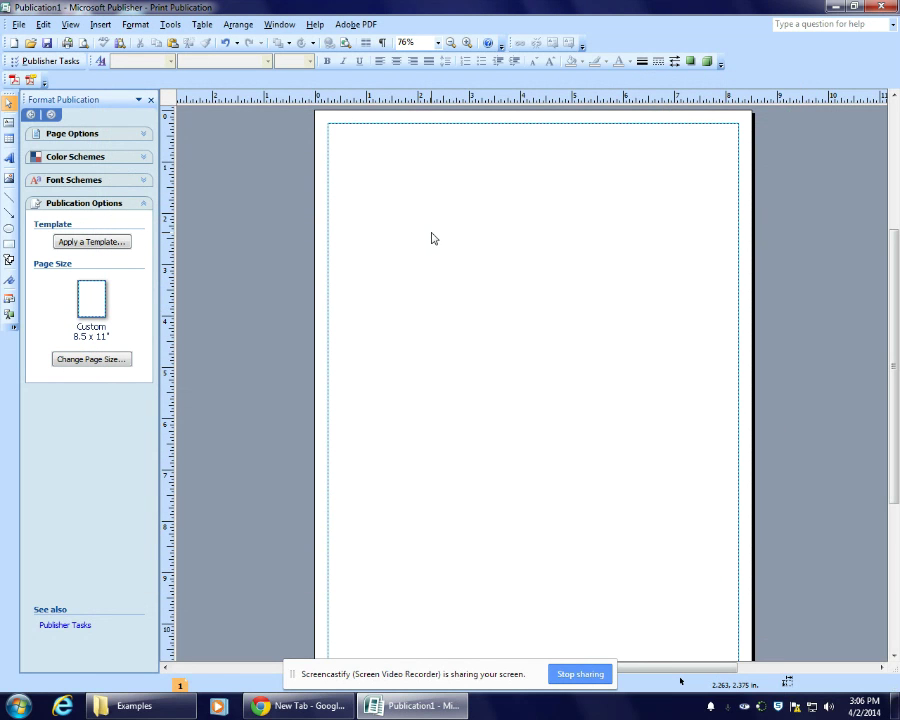
# Add three vertical ruler guides, the first at exactly 4" and two more just right of it.
pyautogui.click(237, 24)
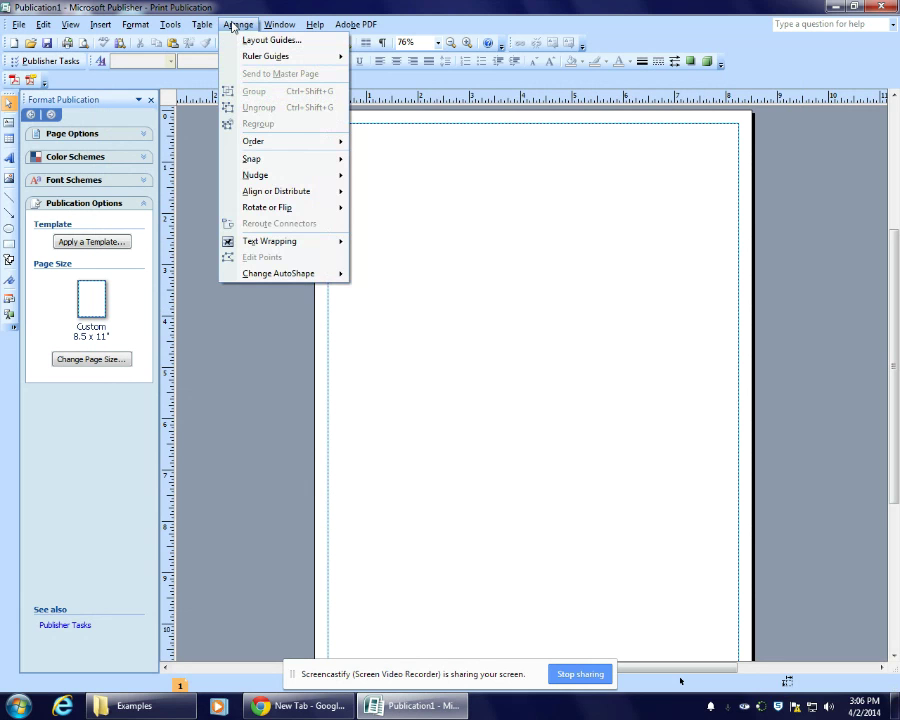
pyautogui.moveTo(252, 56)
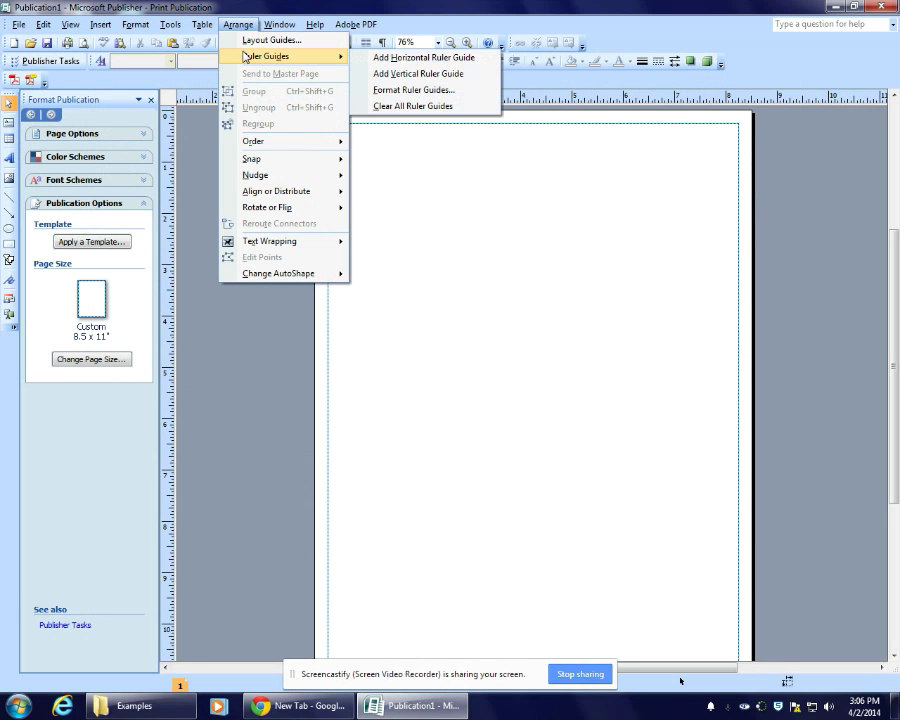
pyautogui.click(411, 74)
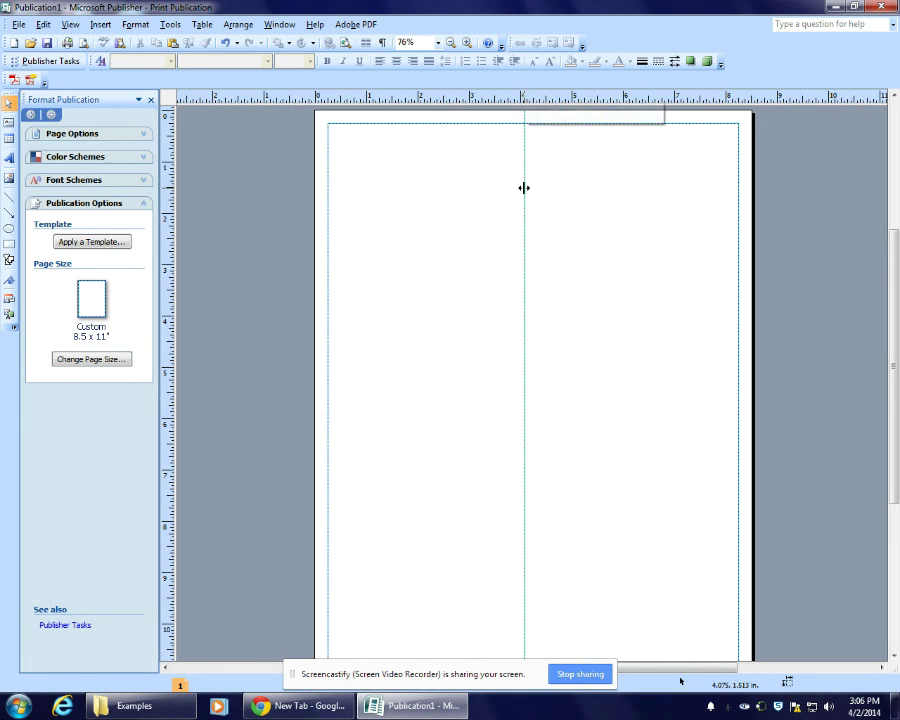
pyautogui.moveTo(524, 188); pyautogui.dragTo(520, 188)
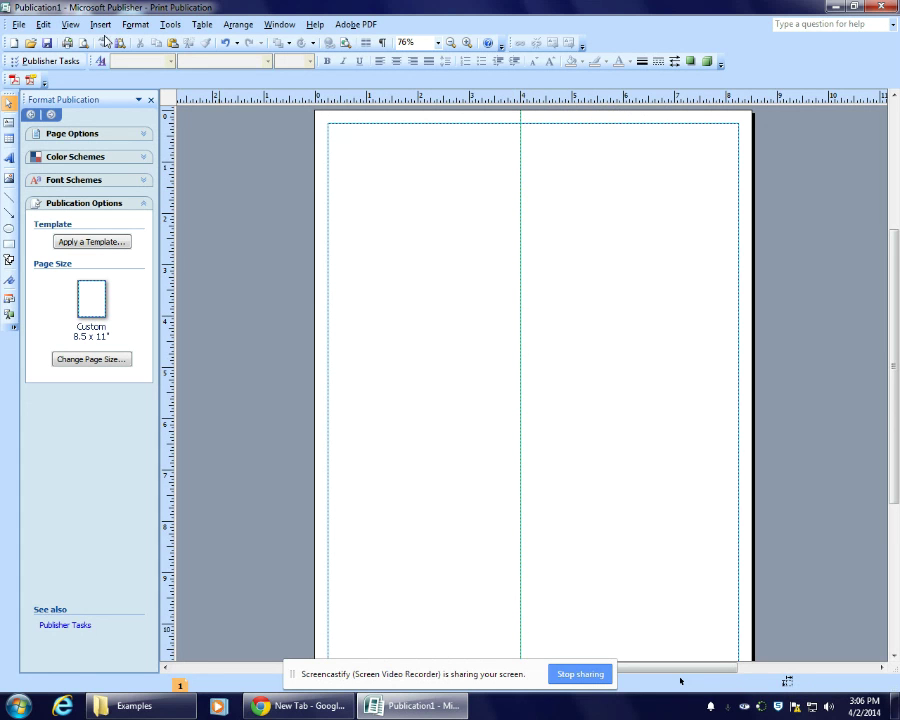
pyautogui.click(238, 24)
pyautogui.moveTo(253, 57)
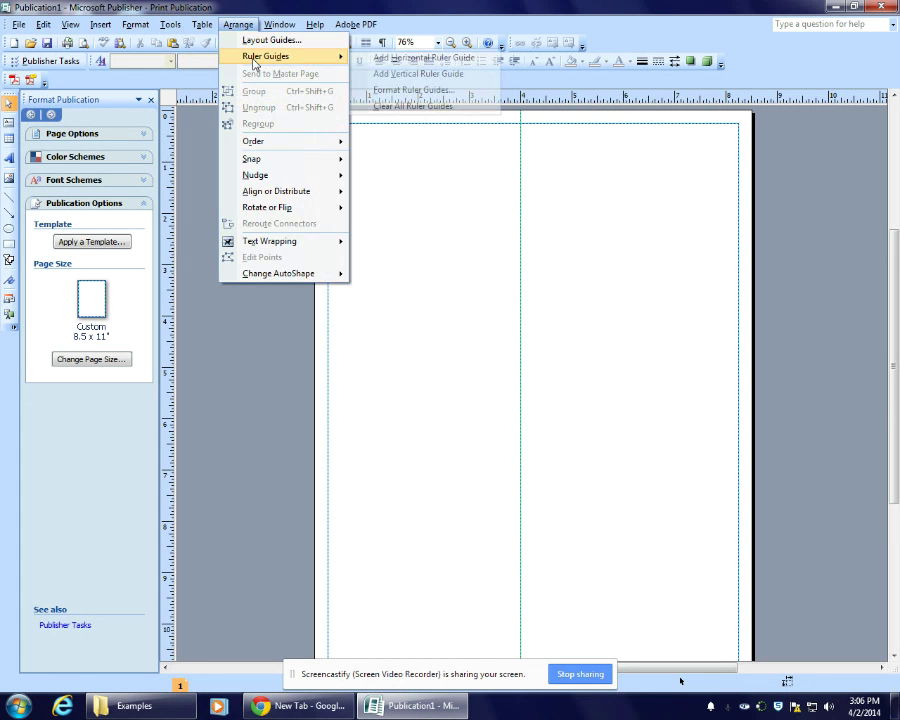
pyautogui.click(405, 73)
pyautogui.moveTo(524, 161); pyautogui.dragTo(533, 161)
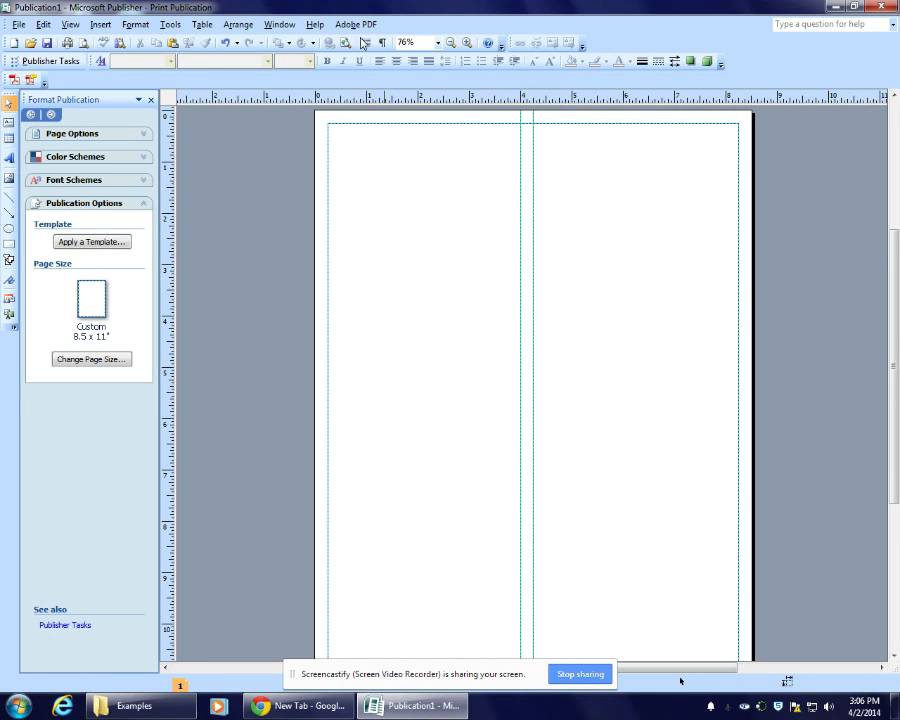
pyautogui.click(238, 24)
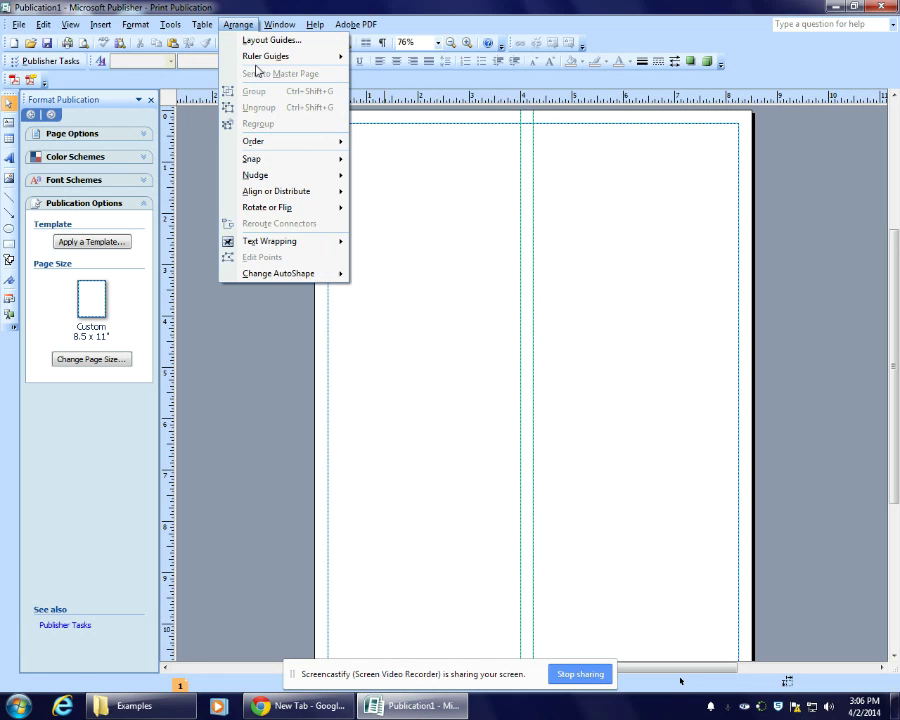
pyautogui.moveTo(262, 58)
pyautogui.click(403, 74)
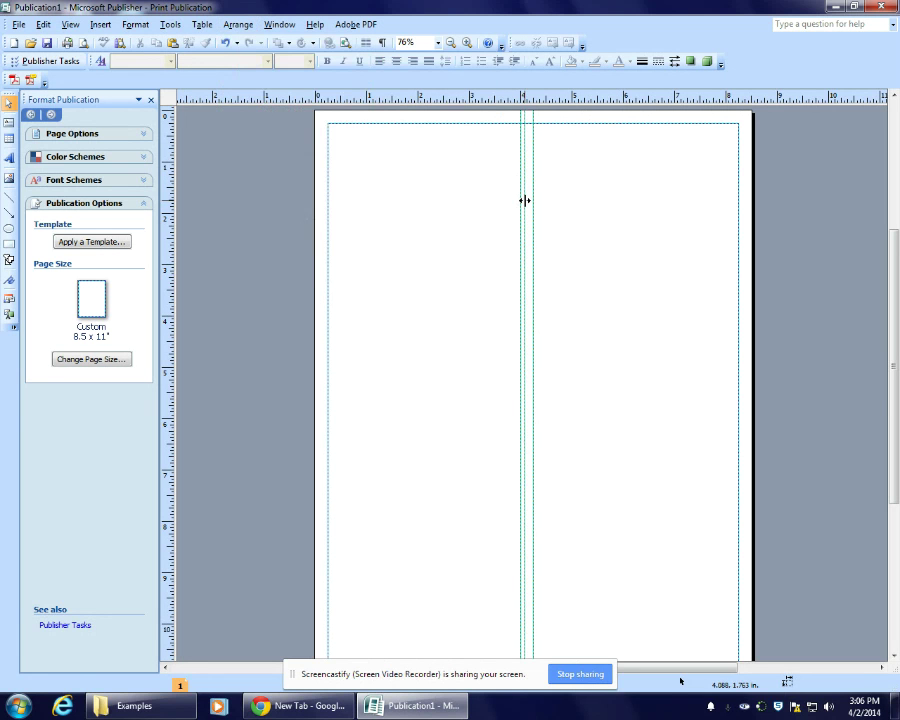
pyautogui.moveTo(524, 199); pyautogui.dragTo(546, 203)
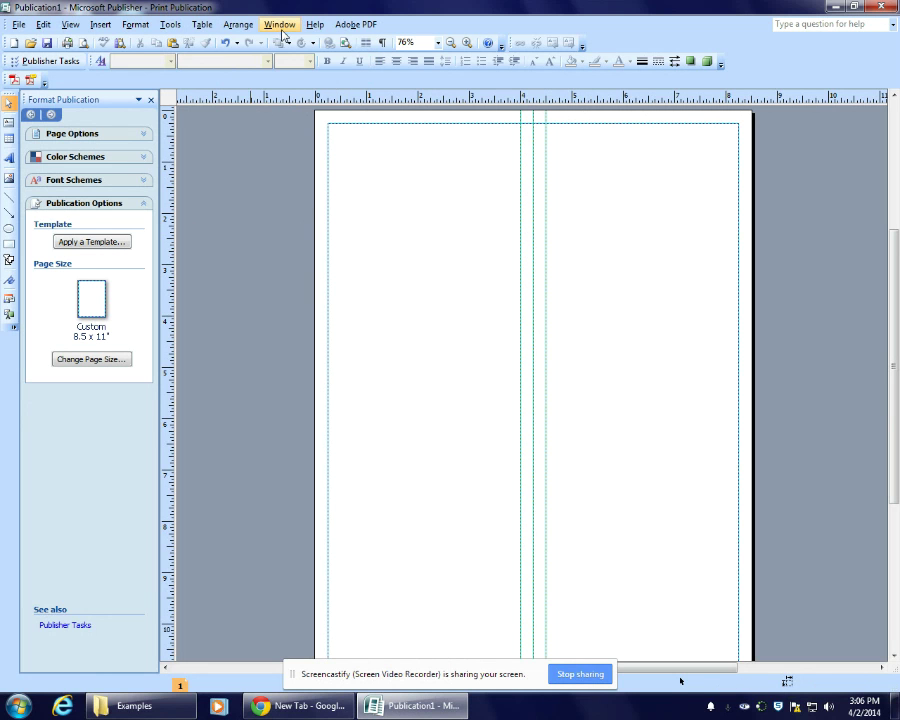
# Add a horizontal ruler guide across mid-page near the 5.25-inch mark.
pyautogui.click(236, 25)
pyautogui.moveTo(244, 58)
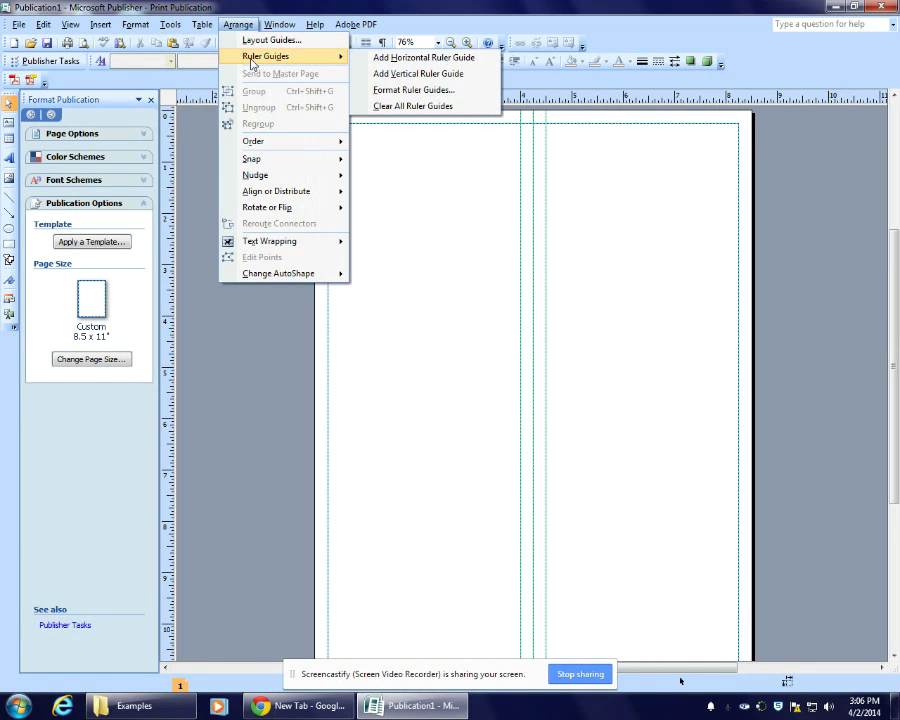
pyautogui.click(400, 57)
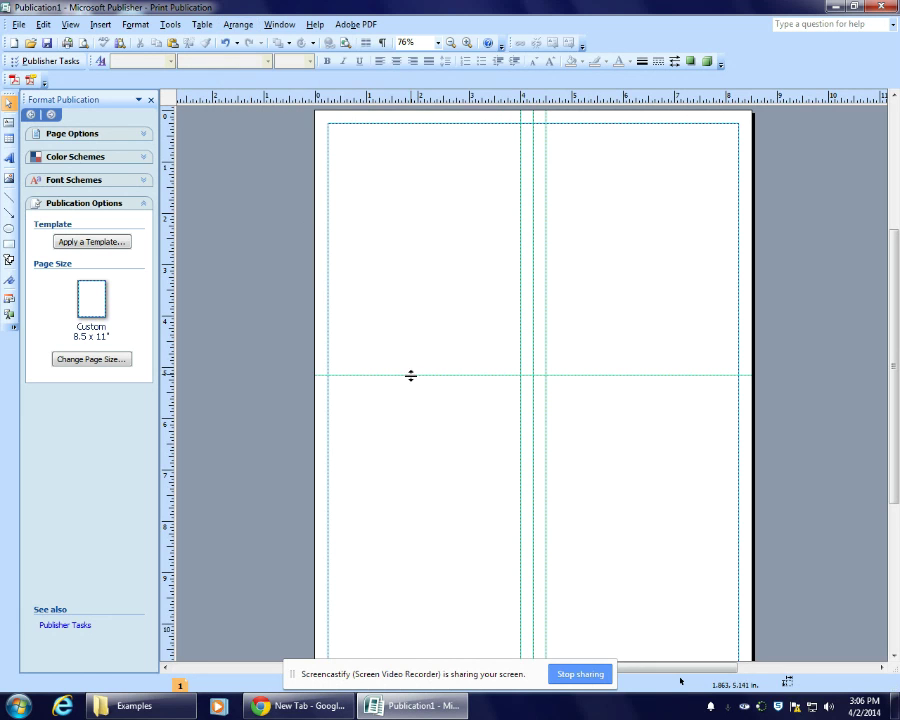
pyautogui.moveTo(411, 373); pyautogui.dragTo(412, 381)
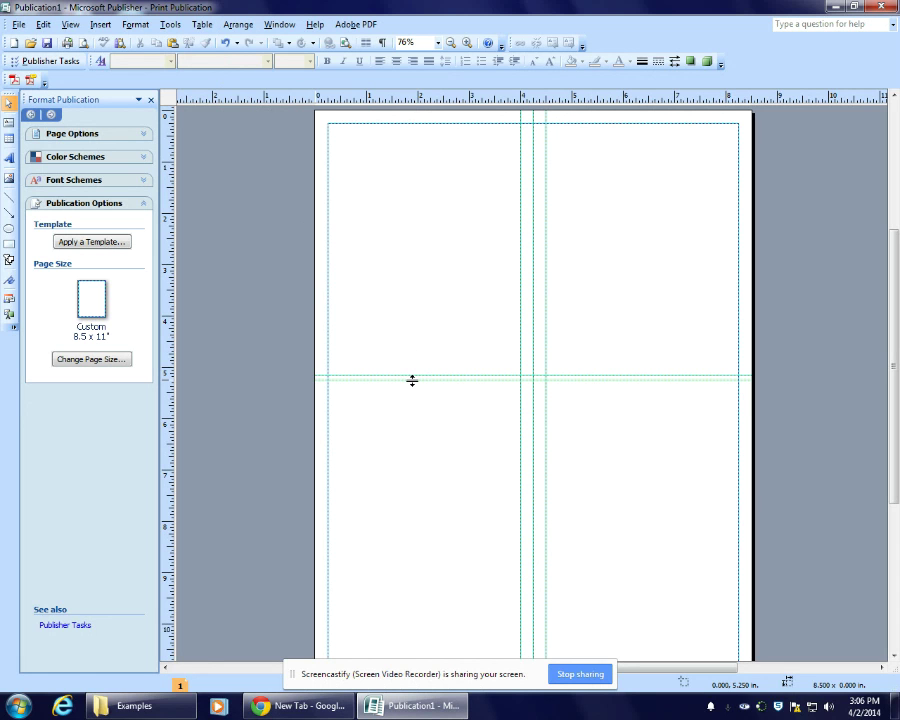
pyautogui.moveTo(412, 381); pyautogui.dragTo(412, 379)
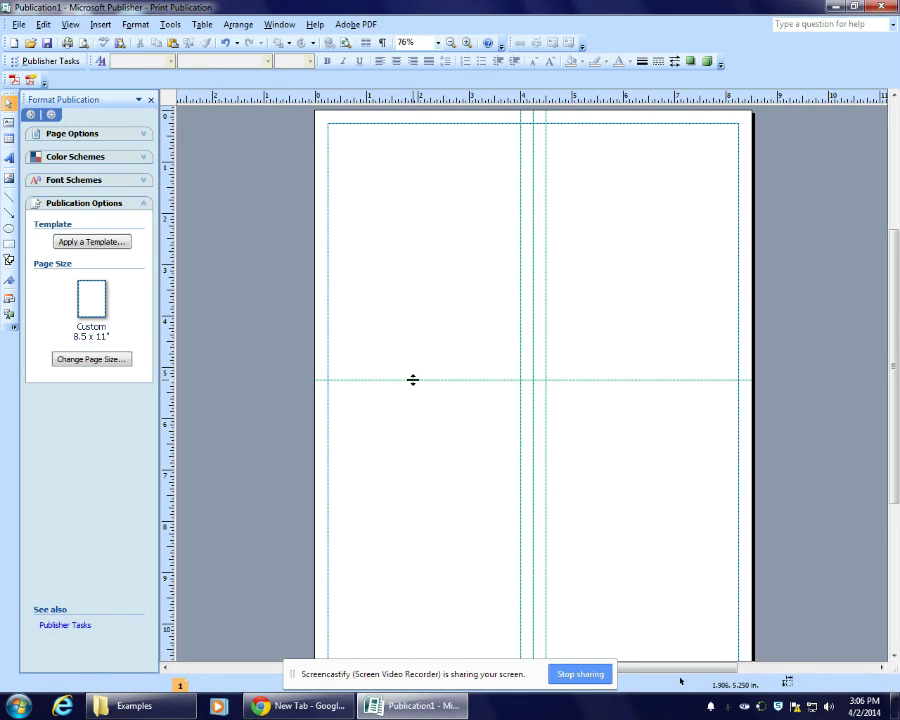
# Add two more horizontal guides below it, the last at about 5.75 in.
pyautogui.click(240, 25)
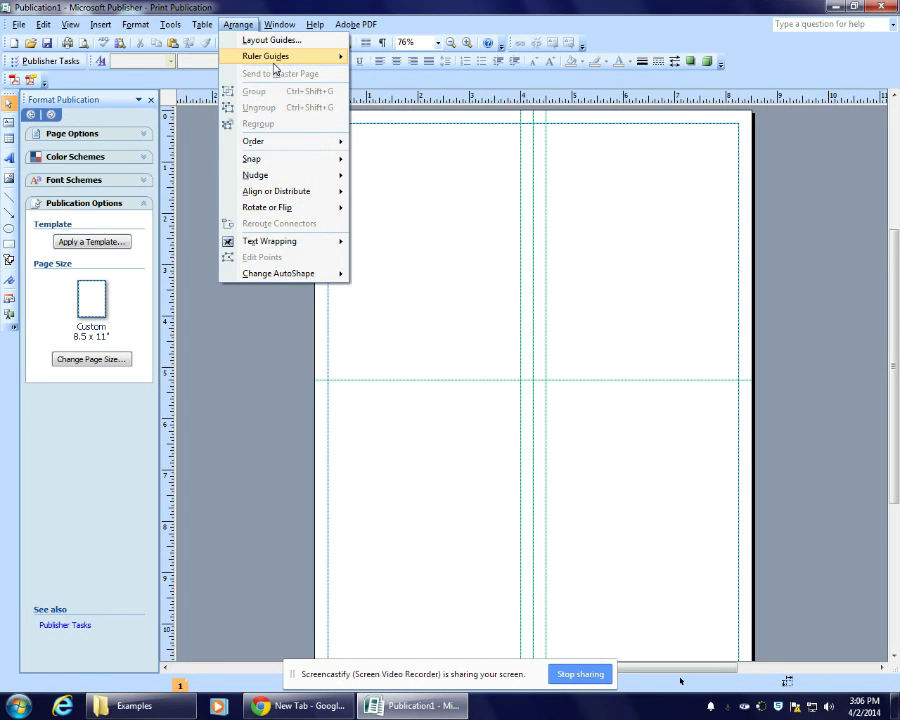
pyautogui.moveTo(273, 58)
pyautogui.click(416, 74)
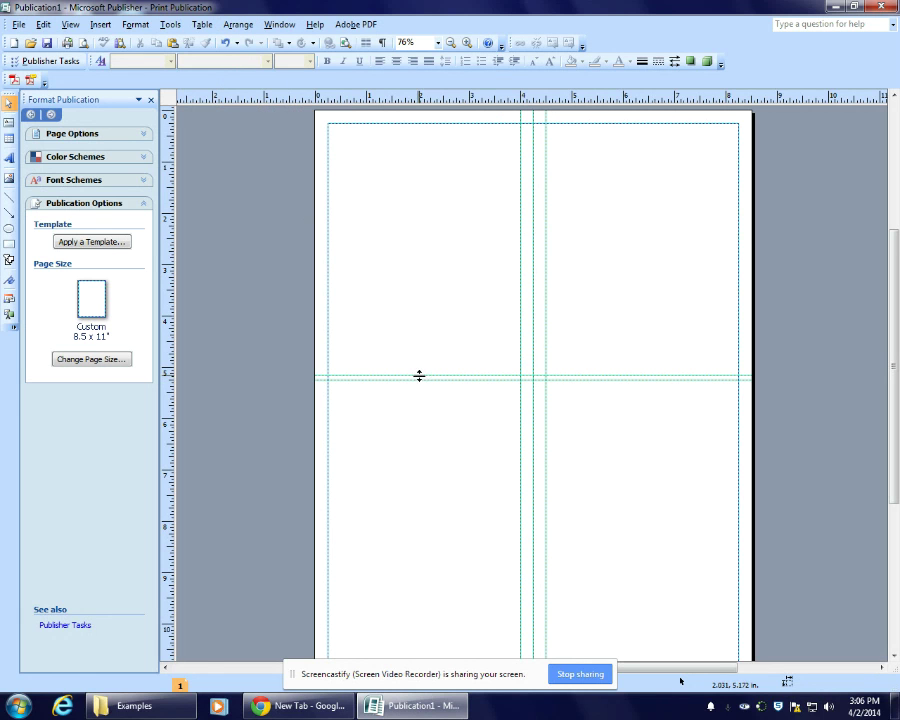
pyautogui.moveTo(419, 376); pyautogui.dragTo(421, 392)
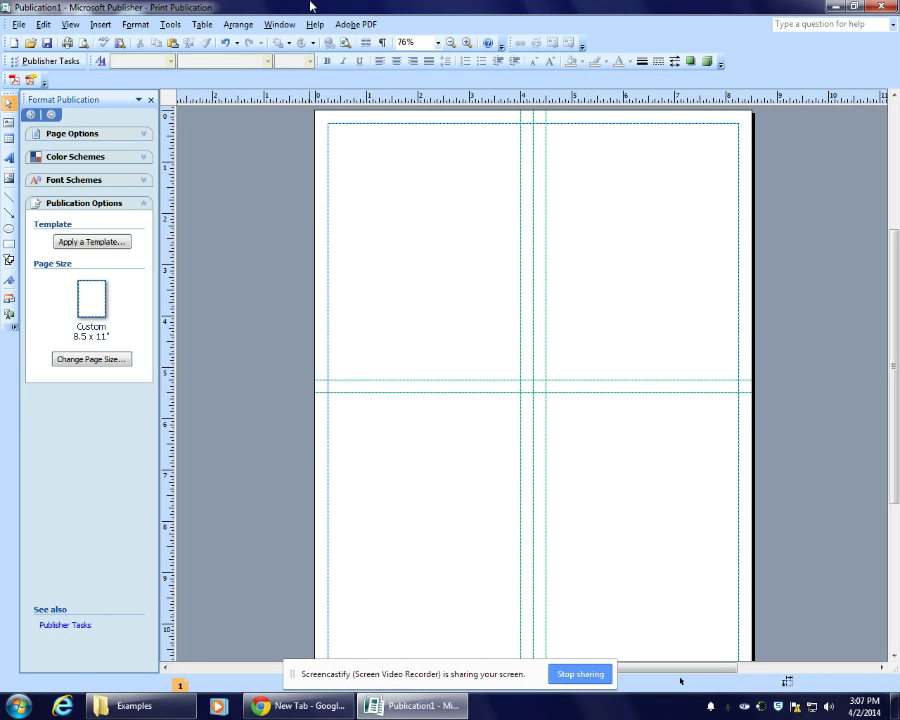
pyautogui.click(243, 25)
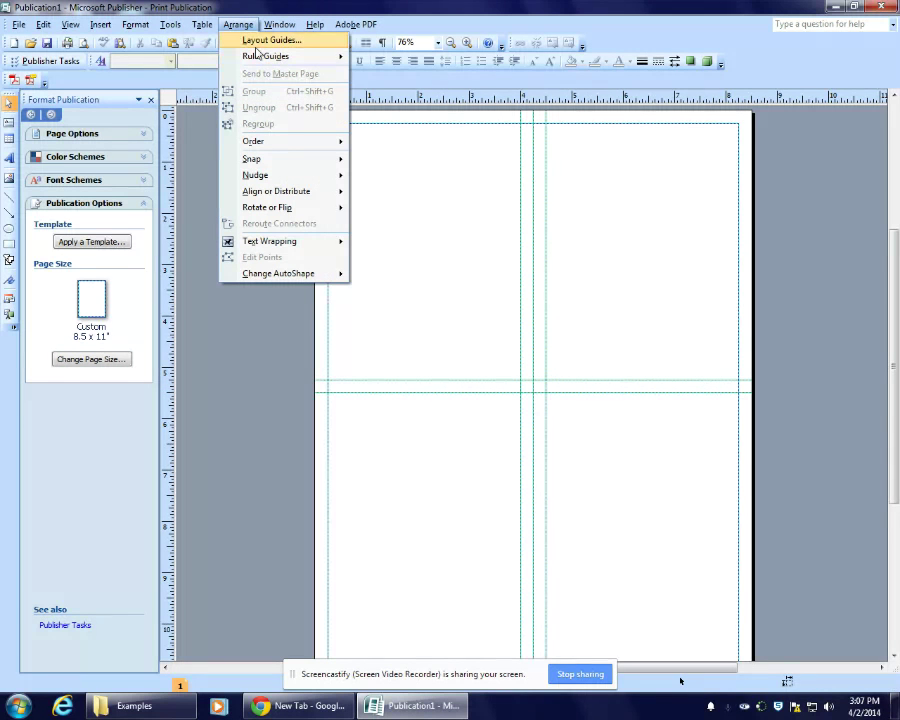
pyautogui.moveTo(258, 57)
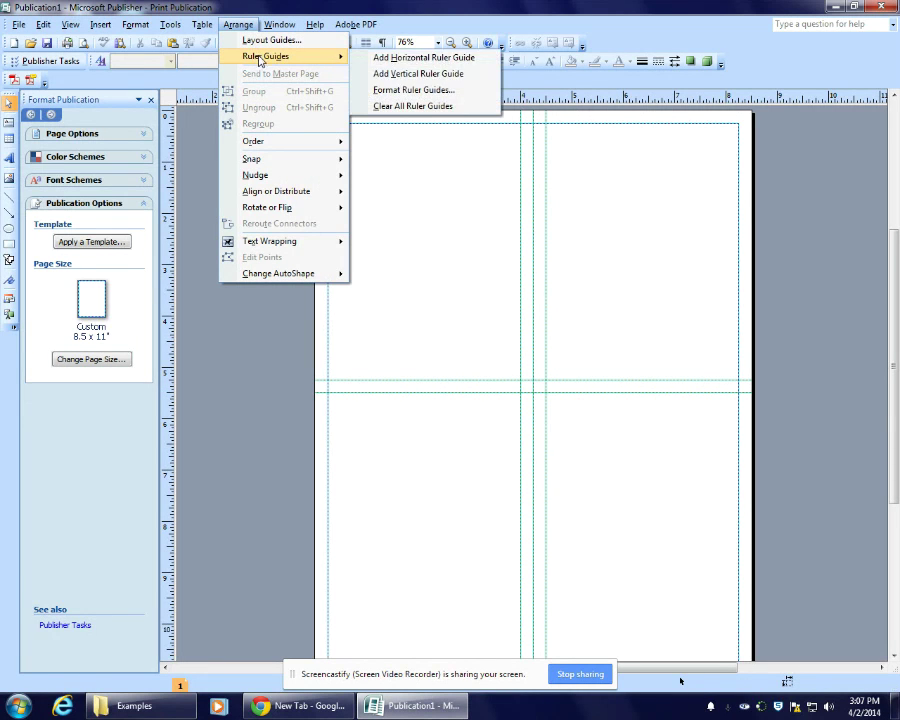
pyautogui.click(382, 59)
pyautogui.moveTo(400, 373); pyautogui.dragTo(396, 404)
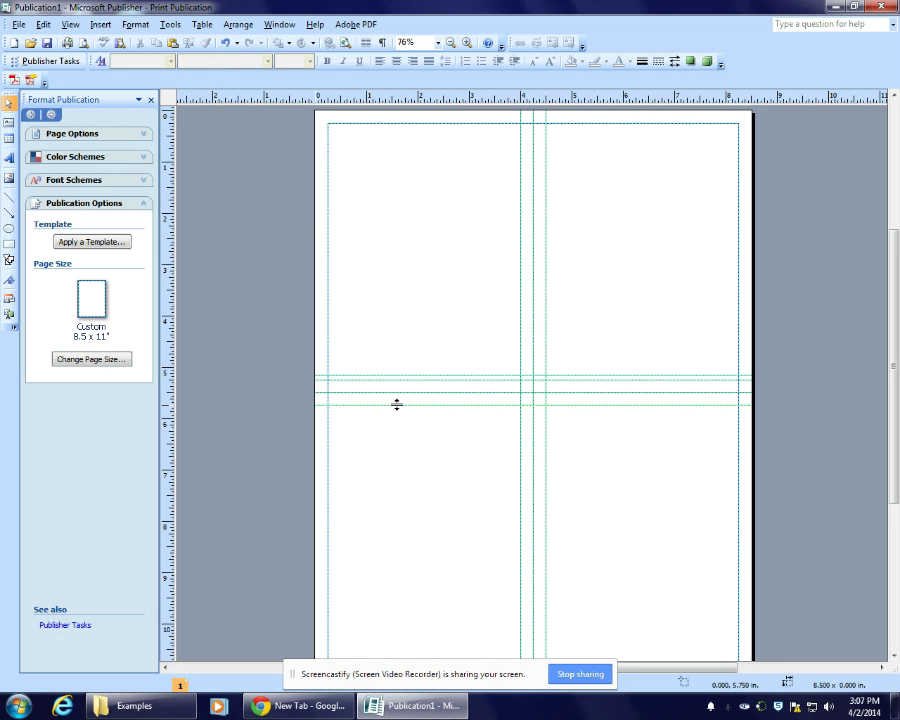
pyautogui.moveTo(396, 404); pyautogui.dragTo(396, 404)
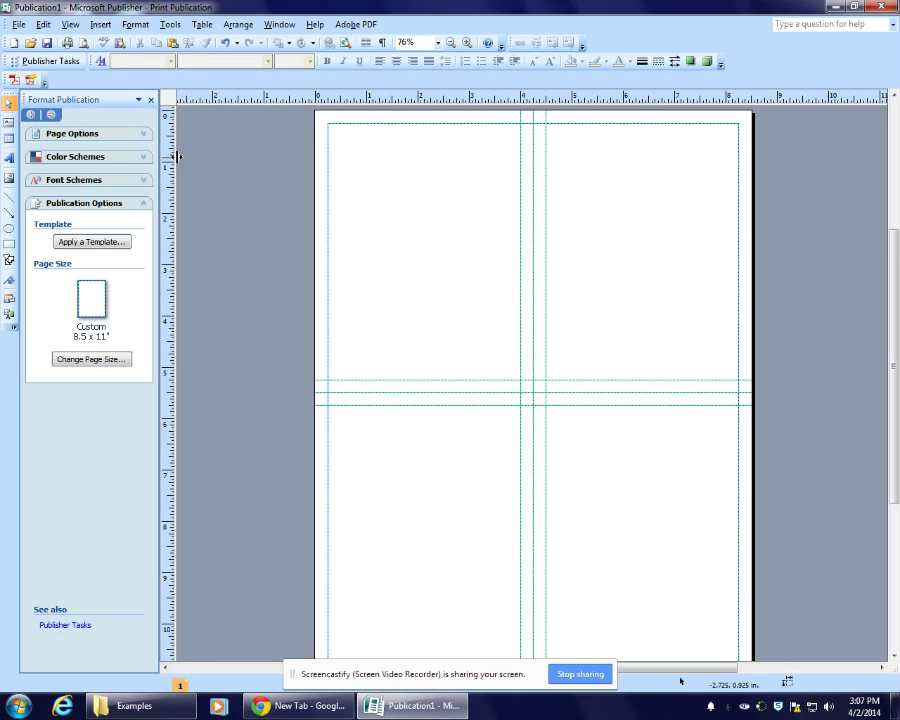
pyautogui.moveTo(198, 700)
pyautogui.click(8, 123)
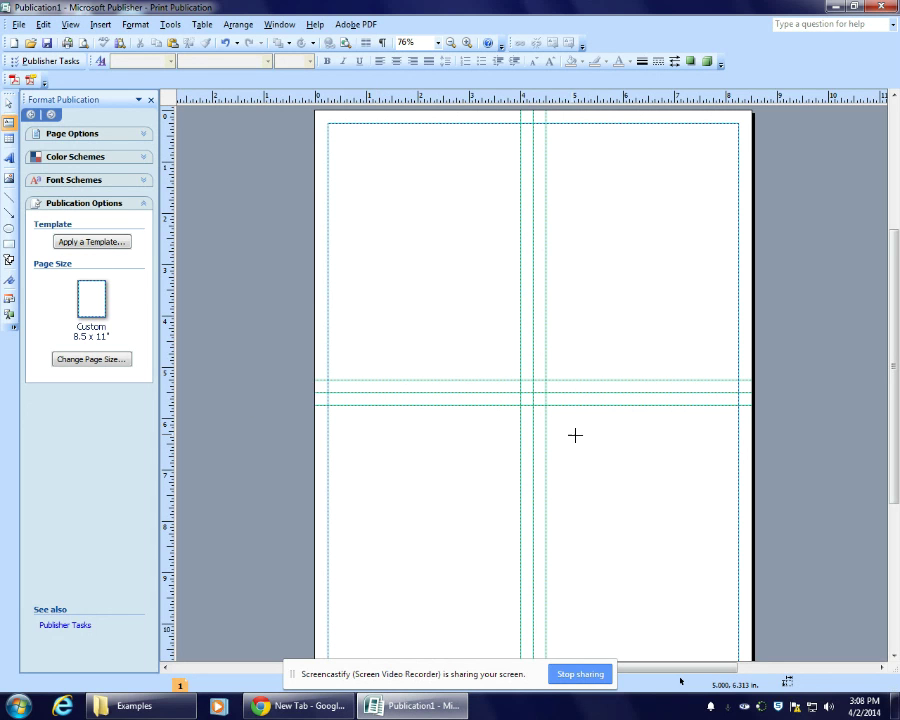
pyautogui.moveTo(565, 430); pyautogui.dragTo(717, 603)
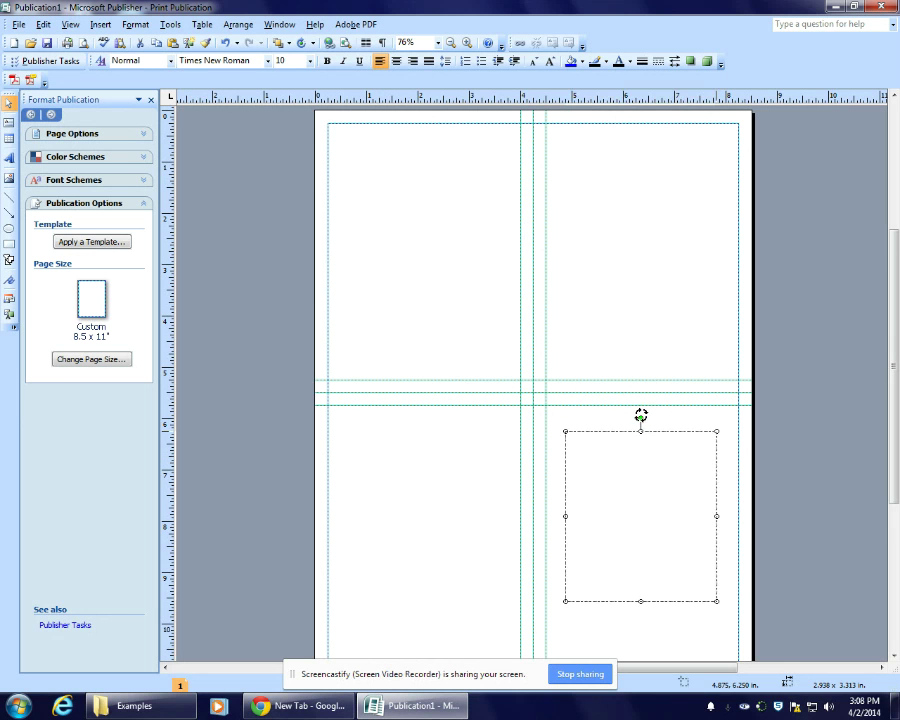
pyautogui.moveTo(640, 415); pyautogui.dragTo(557, 514)
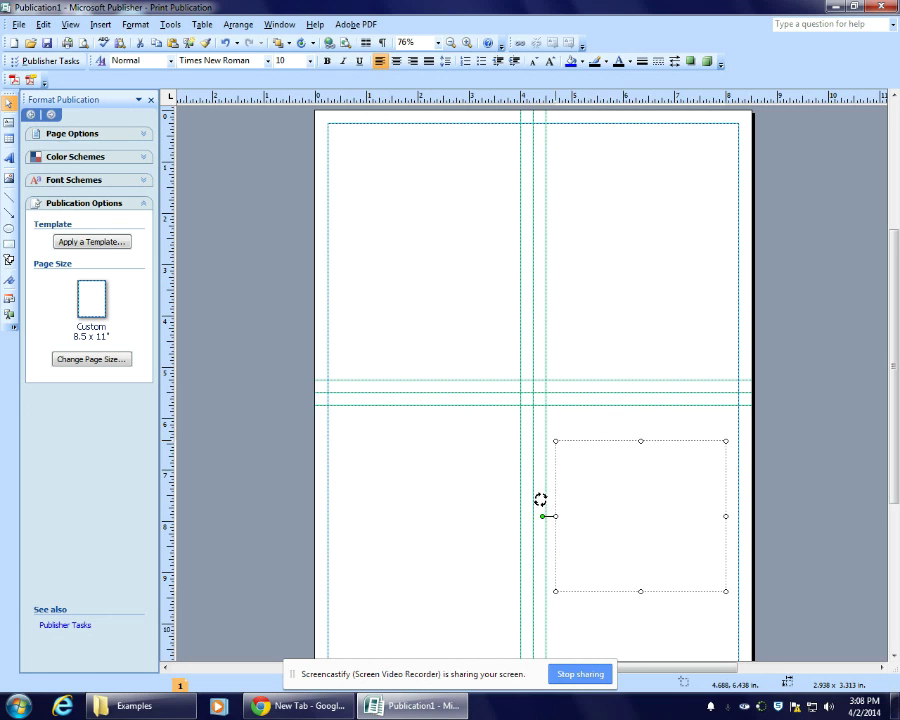
pyautogui.moveTo(540, 499); pyautogui.dragTo(640, 412)
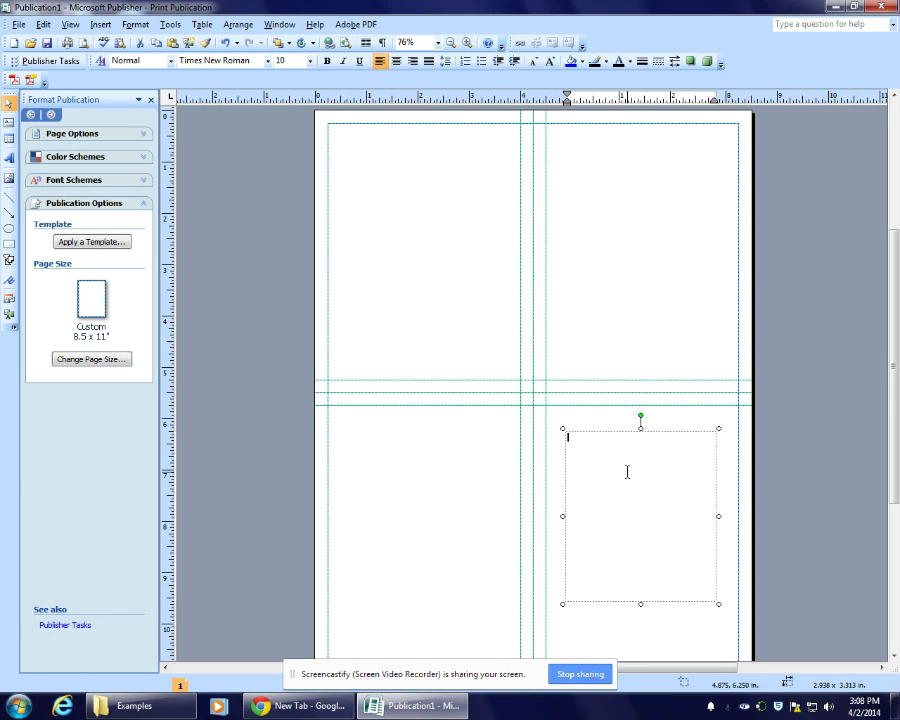
pyautogui.click(627, 471)
# Delete the rotated text box and create a plain-style 'Thank You' WordArt in Bell MT.
pyautogui.click(607, 440)
pyautogui.press('Delete')
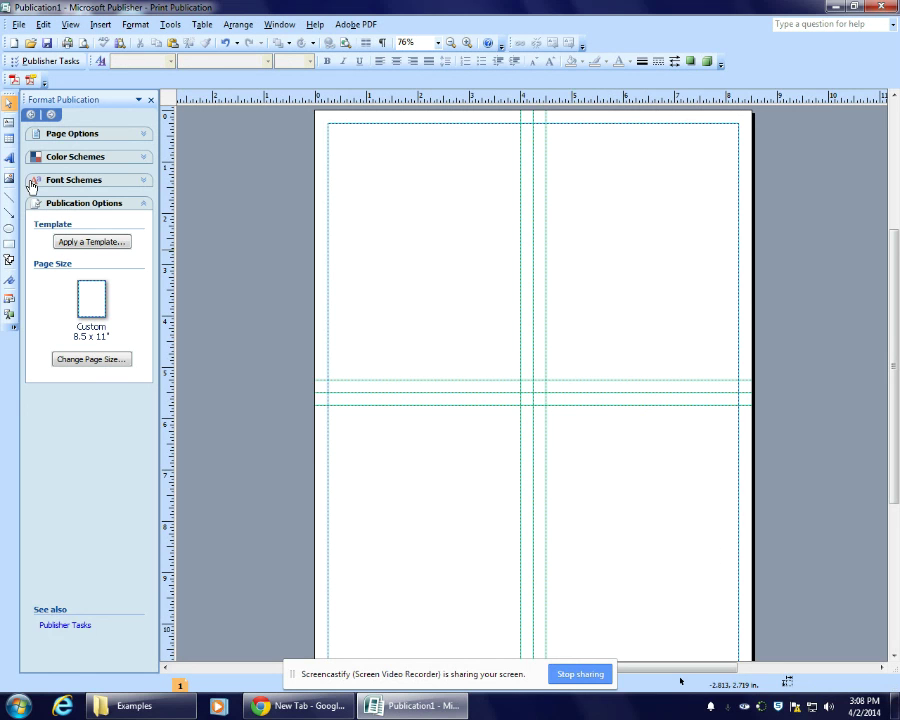
pyautogui.click(8, 157)
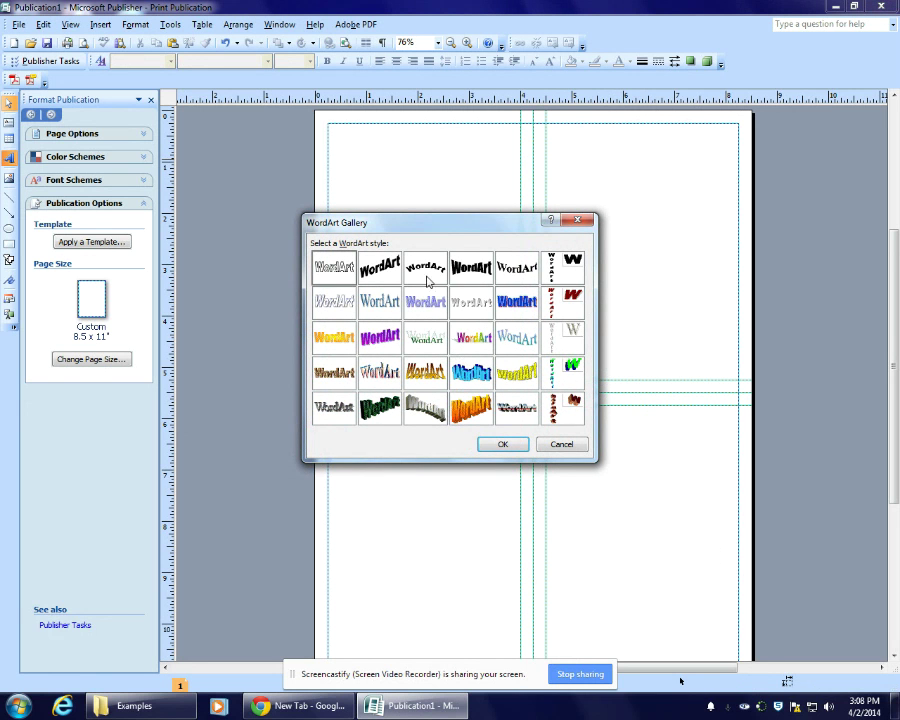
pyautogui.click(471, 301)
pyautogui.click(503, 444)
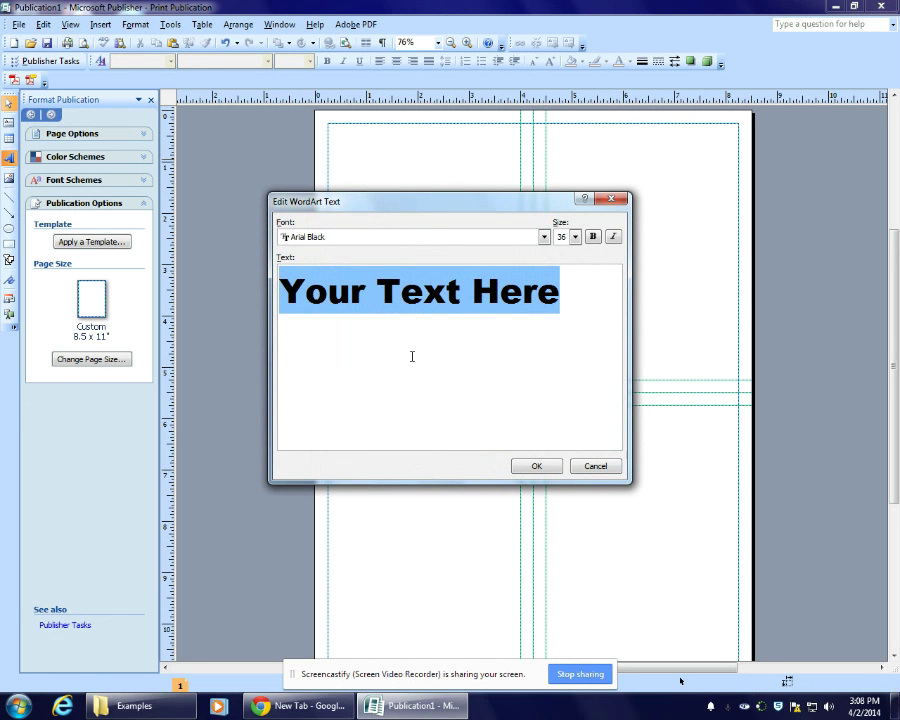
pyautogui.write('Thank You')
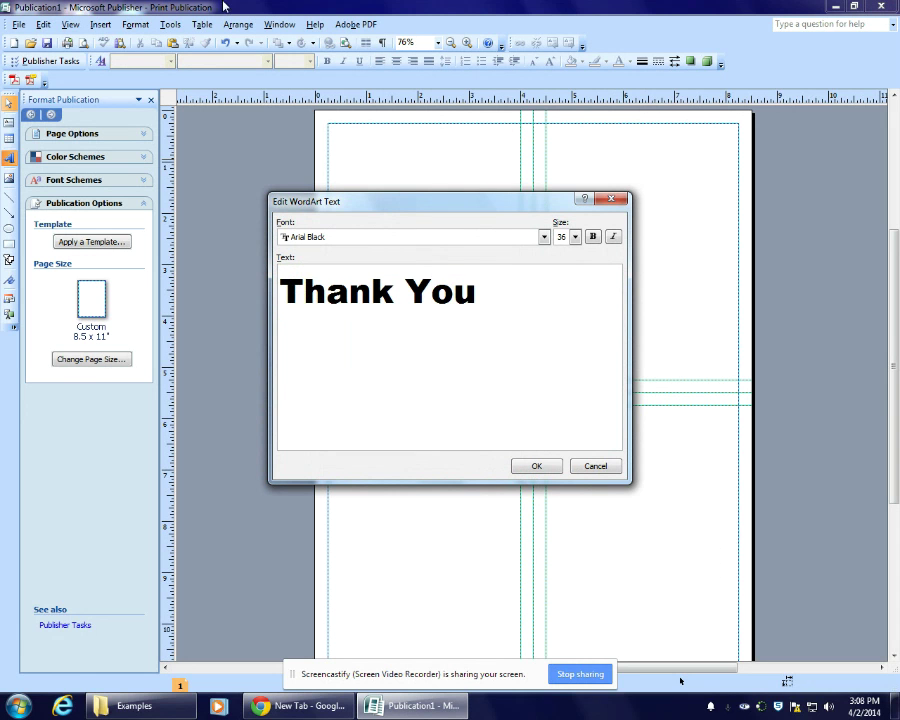
pyautogui.click(414, 235)
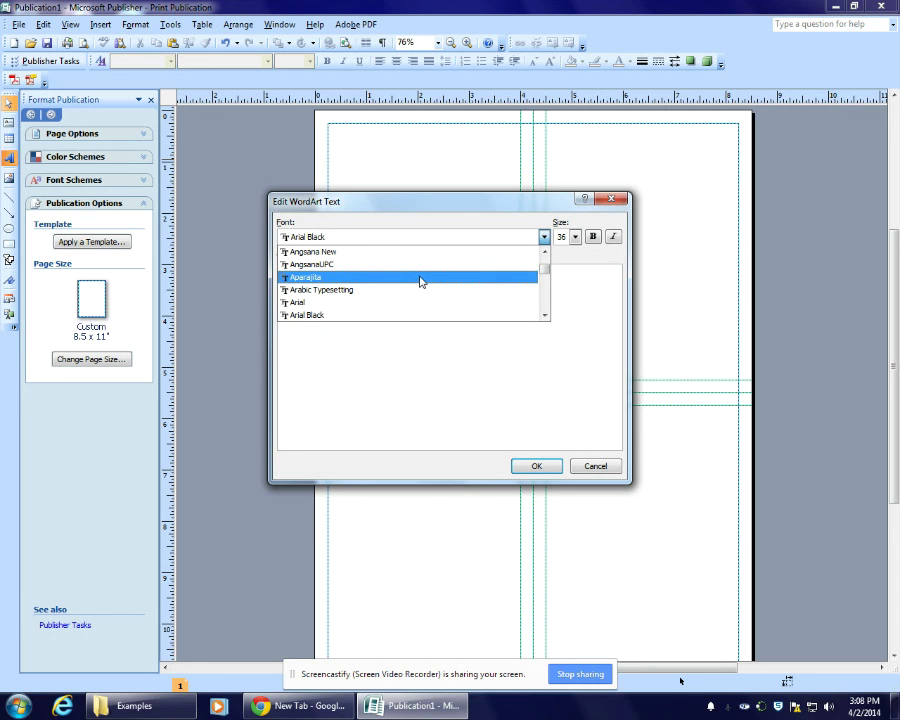
pyautogui.moveTo(544, 270)
pyautogui.mouseDown()
pyautogui.moveTo(546, 315)
pyautogui.moveTo(544, 267)
pyautogui.mouseUp()
pyautogui.click(351, 265)
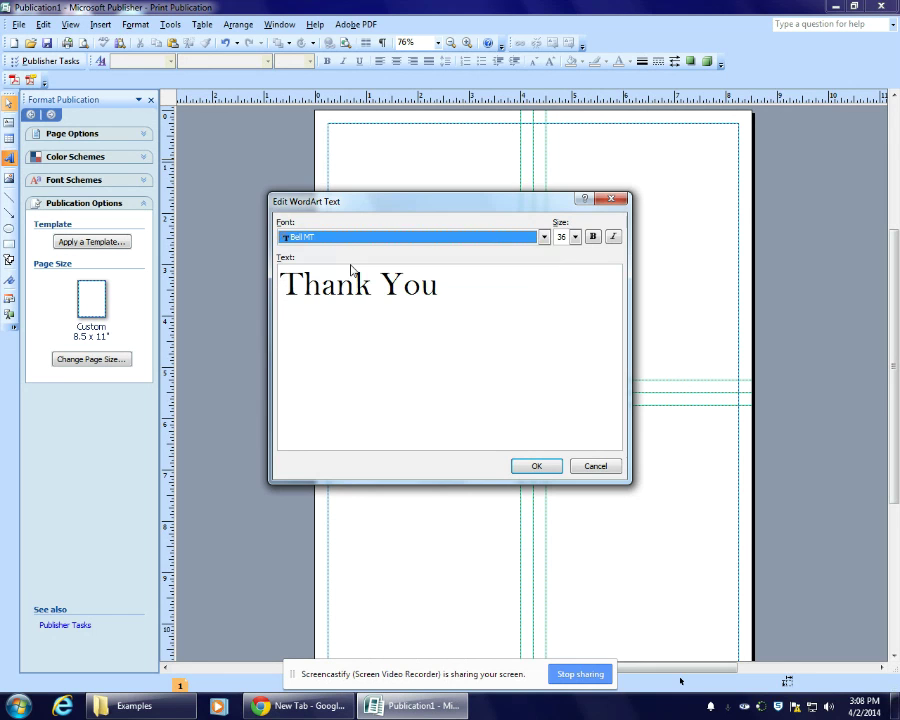
# Place the Thank You WordArt on the page and drag it into the lower-right quadrant.
pyautogui.click(535, 466)
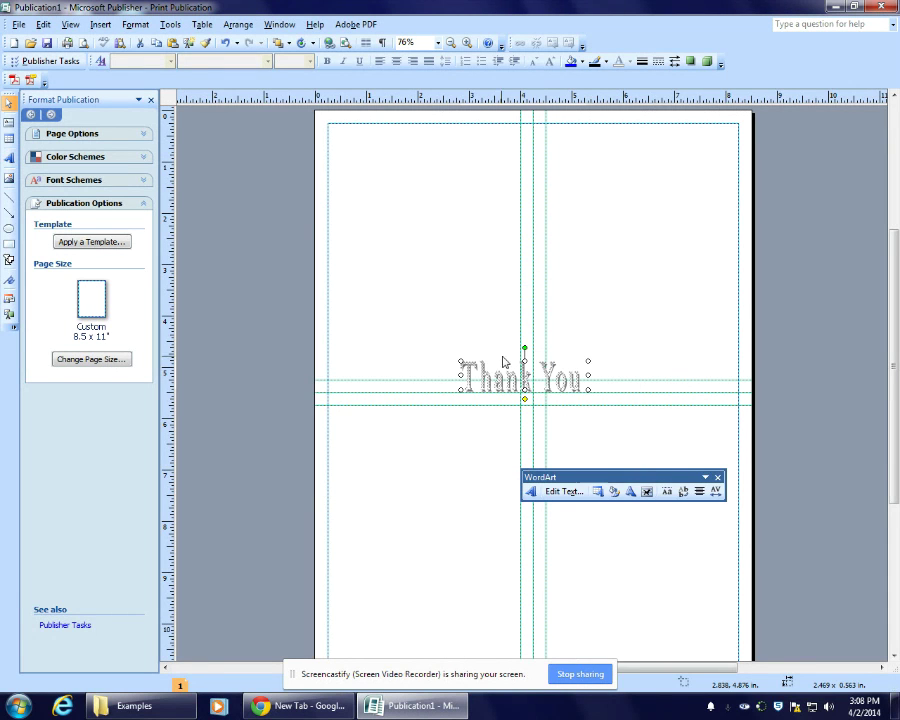
pyautogui.moveTo(490, 378); pyautogui.dragTo(621, 452)
pyautogui.click(630, 492)
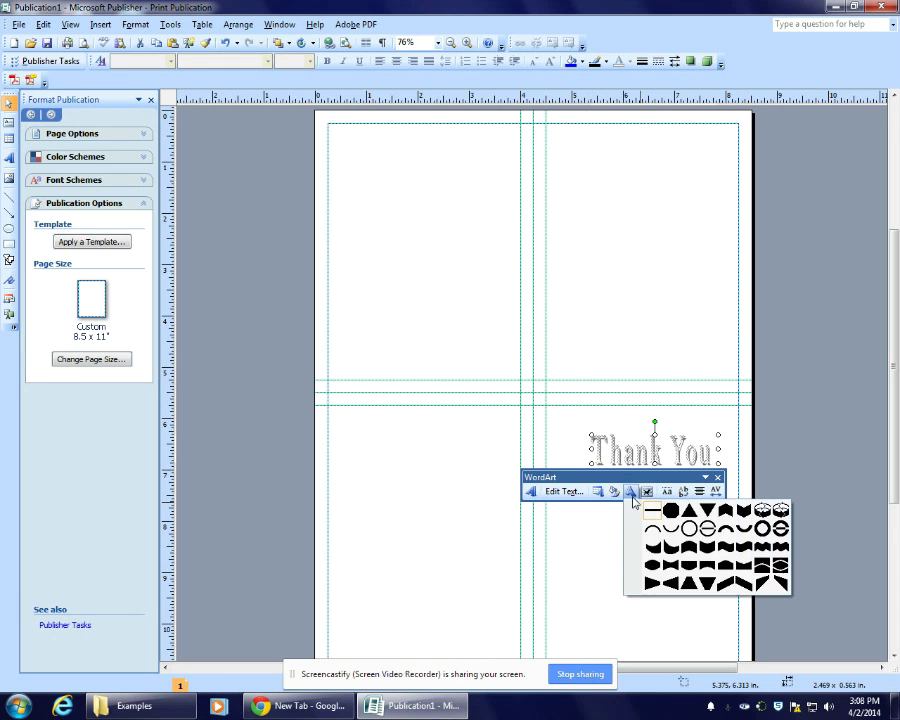
pyautogui.press('Escape')
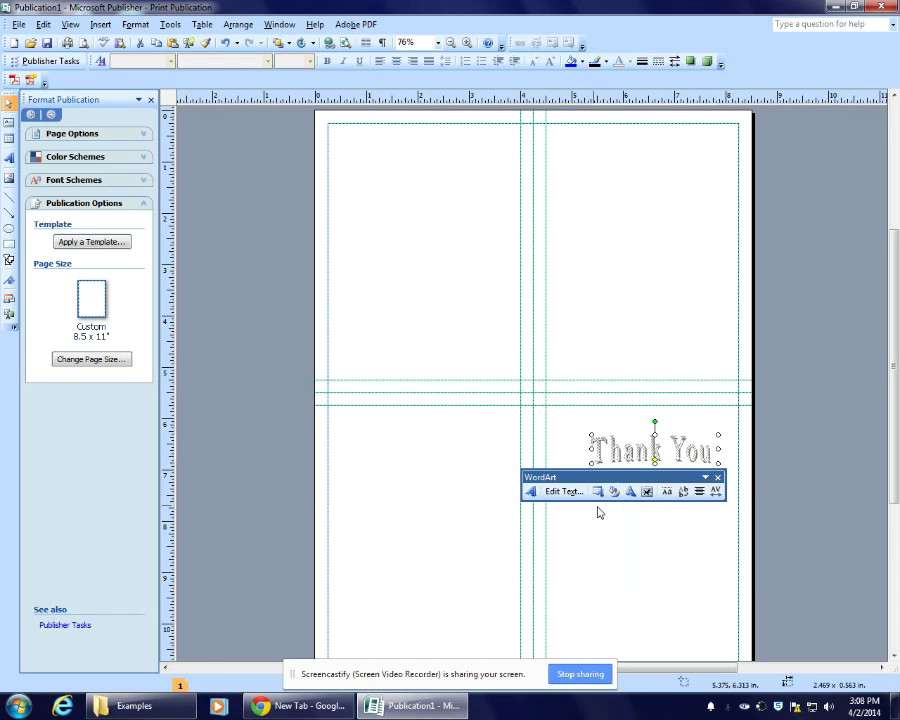
# Enlarge the WordArt text from size 36 to 48.
pyautogui.click(562, 494)
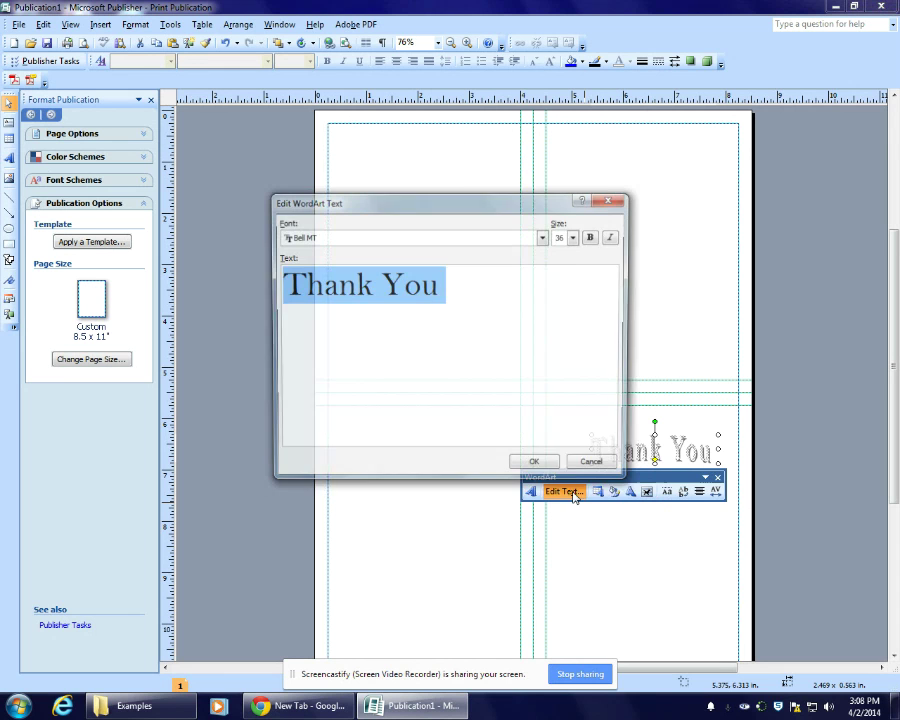
pyautogui.click(575, 236)
pyautogui.click(575, 316)
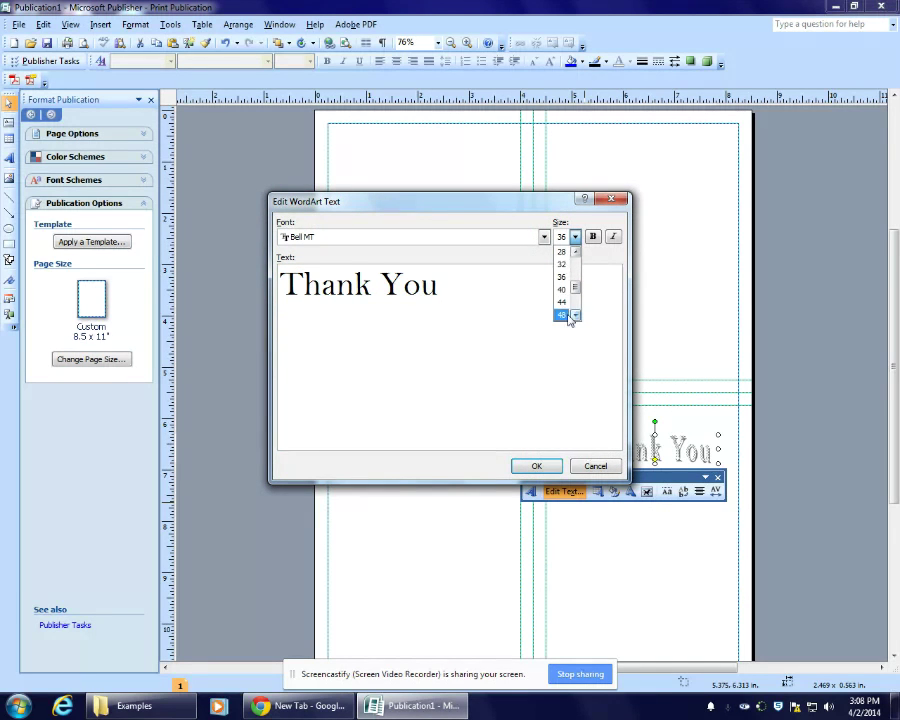
pyautogui.click(563, 315)
pyautogui.click(536, 466)
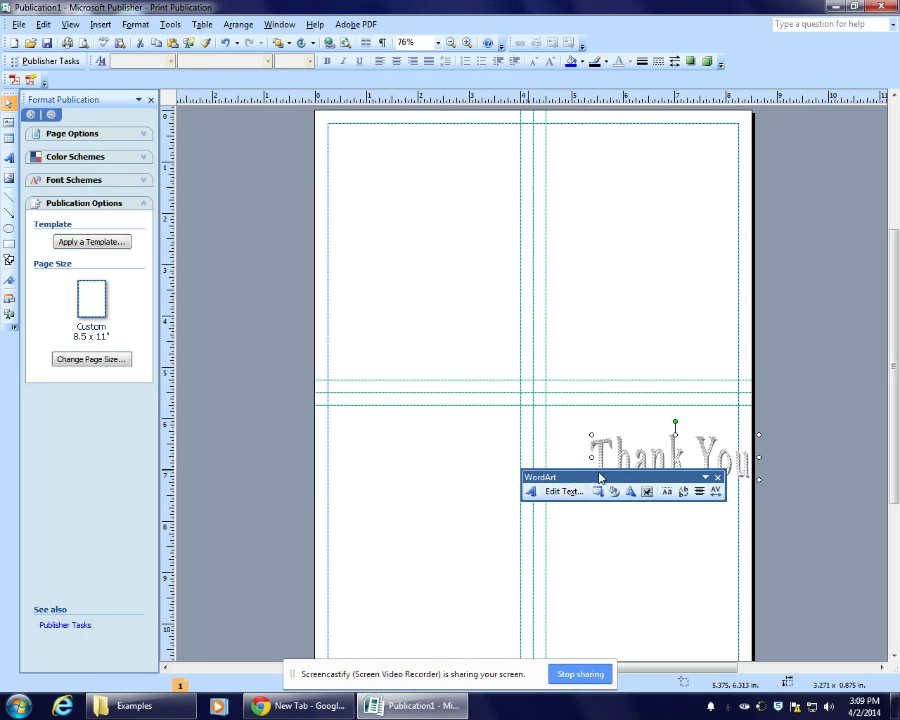
# Give the Thank You WordArt a purple fill colour.
pyautogui.click(630, 493)
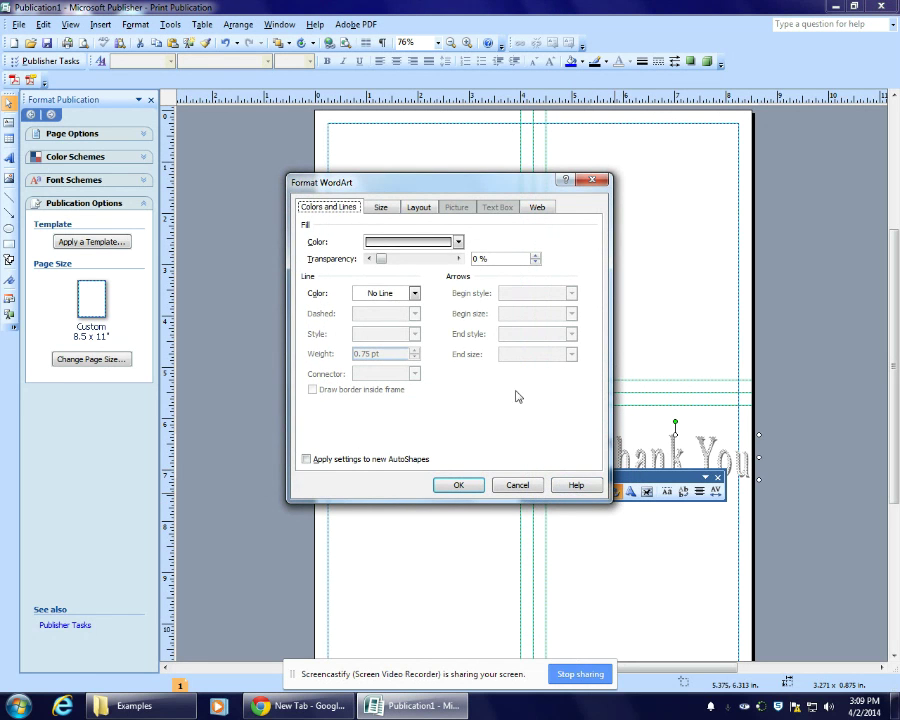
pyautogui.click(458, 242)
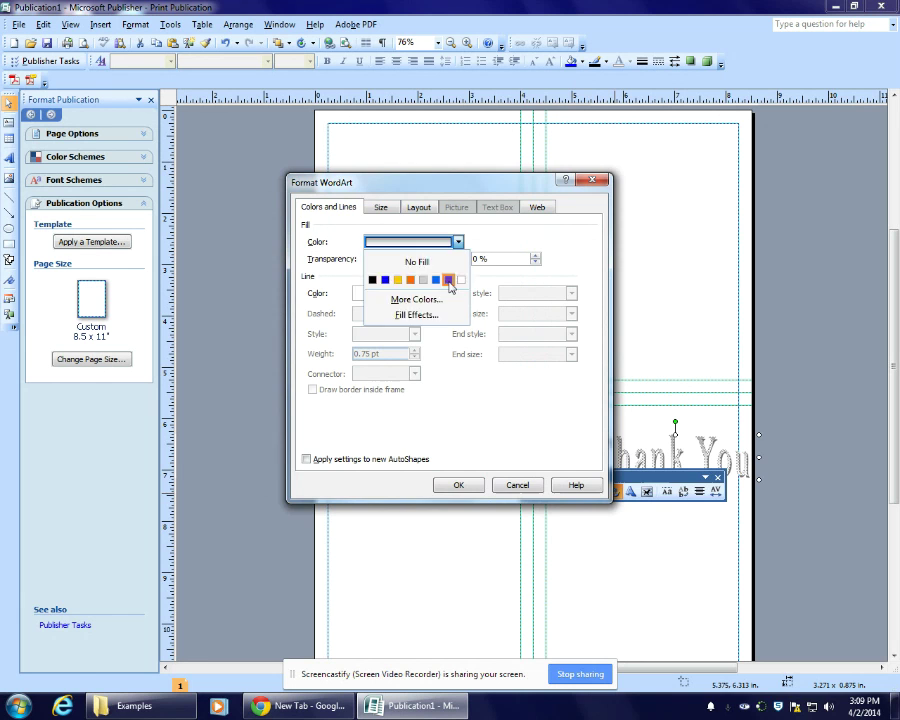
pyautogui.click(449, 256)
pyautogui.click(468, 488)
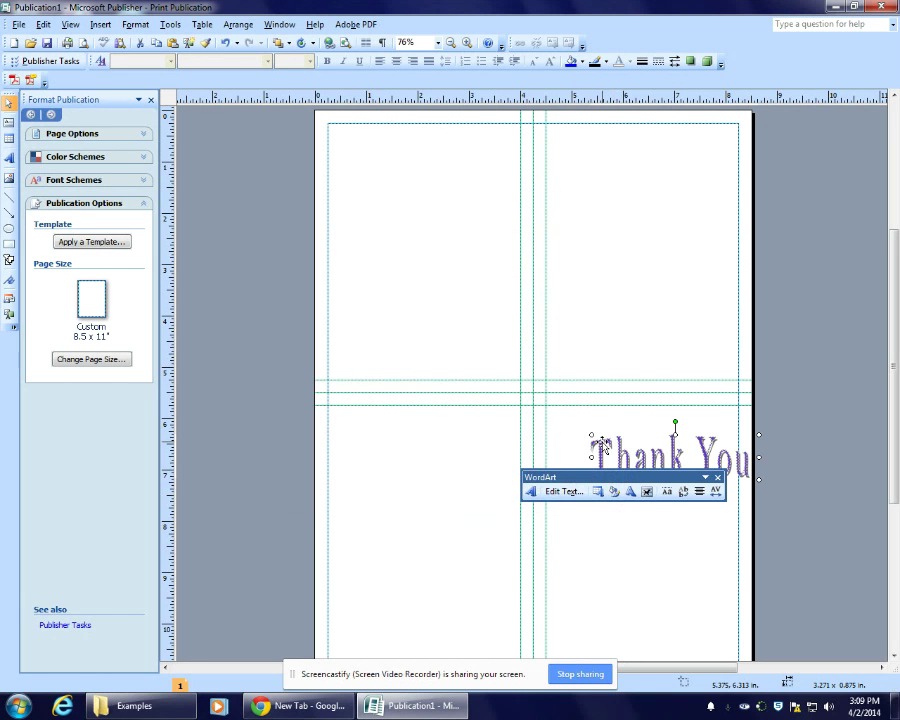
# Widen the WordArt, rotate it vertical, and position it in the lower-right quadrant.
pyautogui.moveTo(590, 457); pyautogui.dragTo(562, 457)
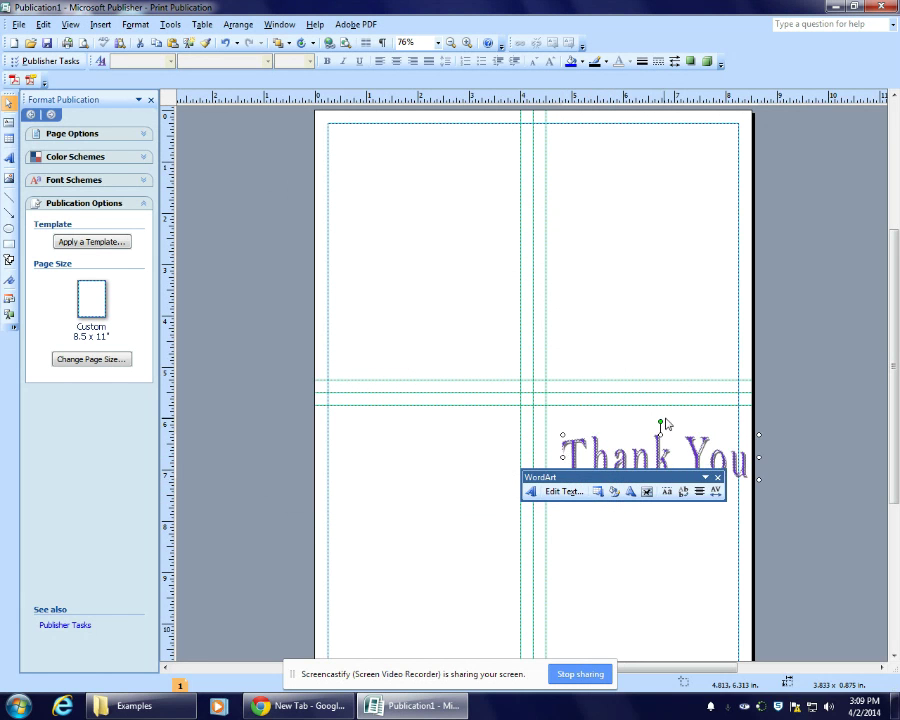
pyautogui.moveTo(660, 422); pyautogui.dragTo(565, 450)
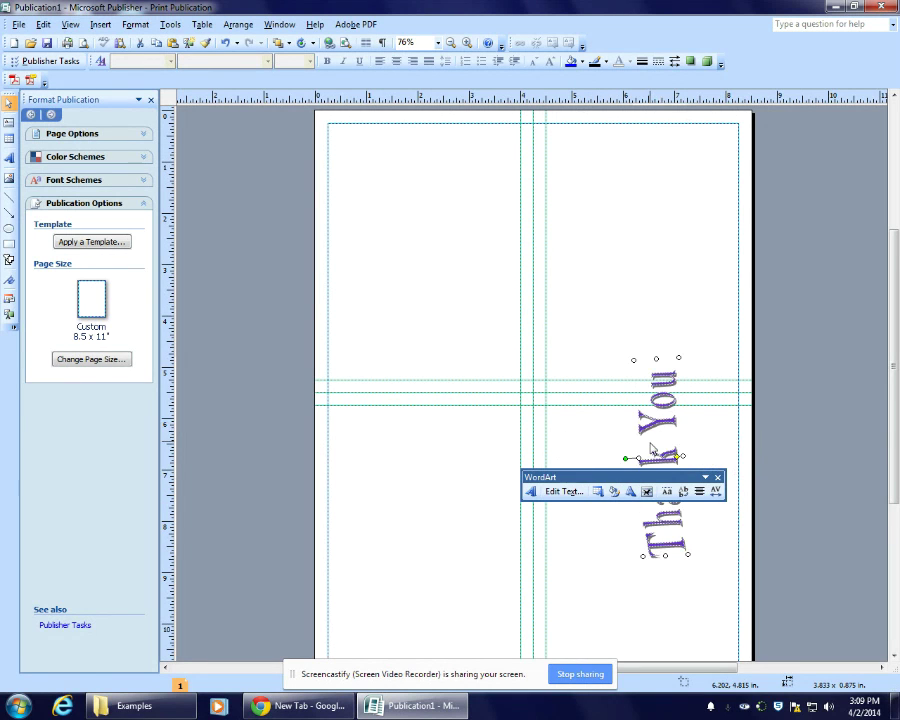
pyautogui.moveTo(658, 425); pyautogui.dragTo(575, 494)
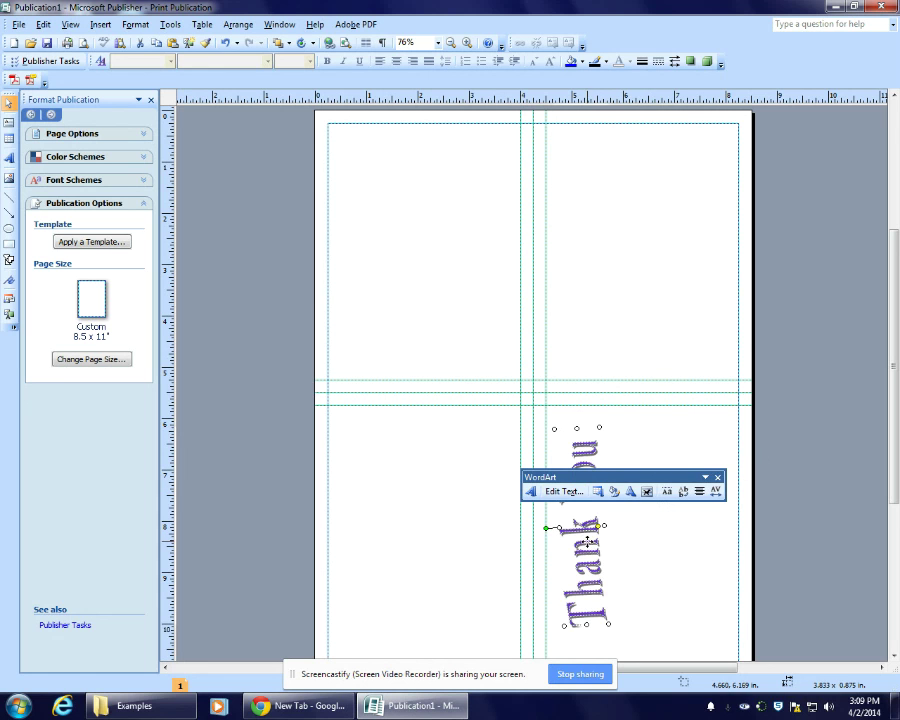
pyautogui.moveTo(585, 565); pyautogui.dragTo(589, 565)
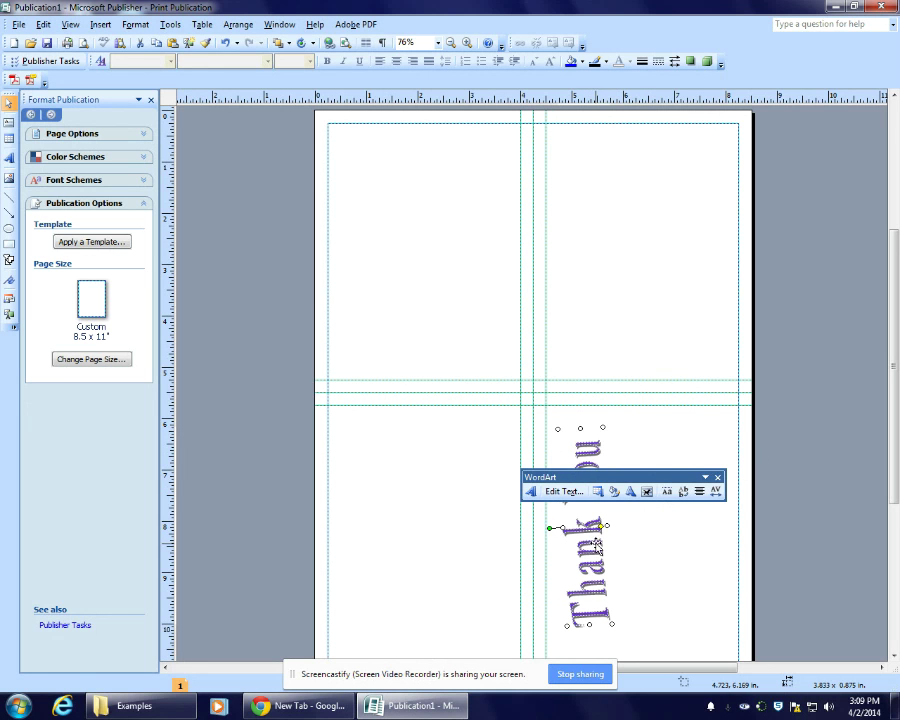
pyautogui.click(679, 569)
pyautogui.click(588, 487)
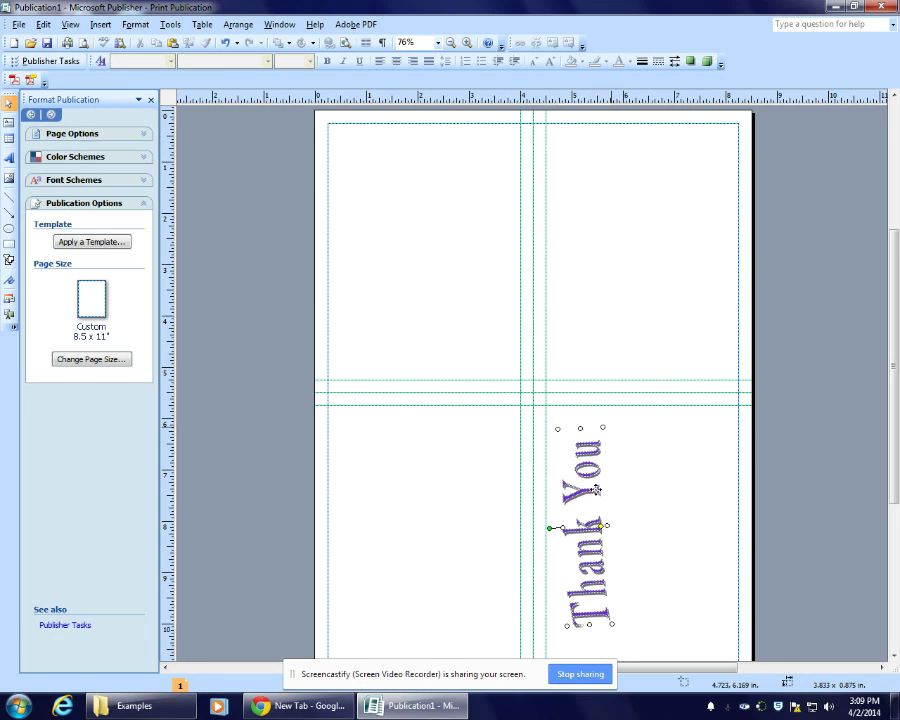
# Search clip art for 'fruit basket', including Office Online, and insert the basket picture.
pyautogui.click(644, 582)
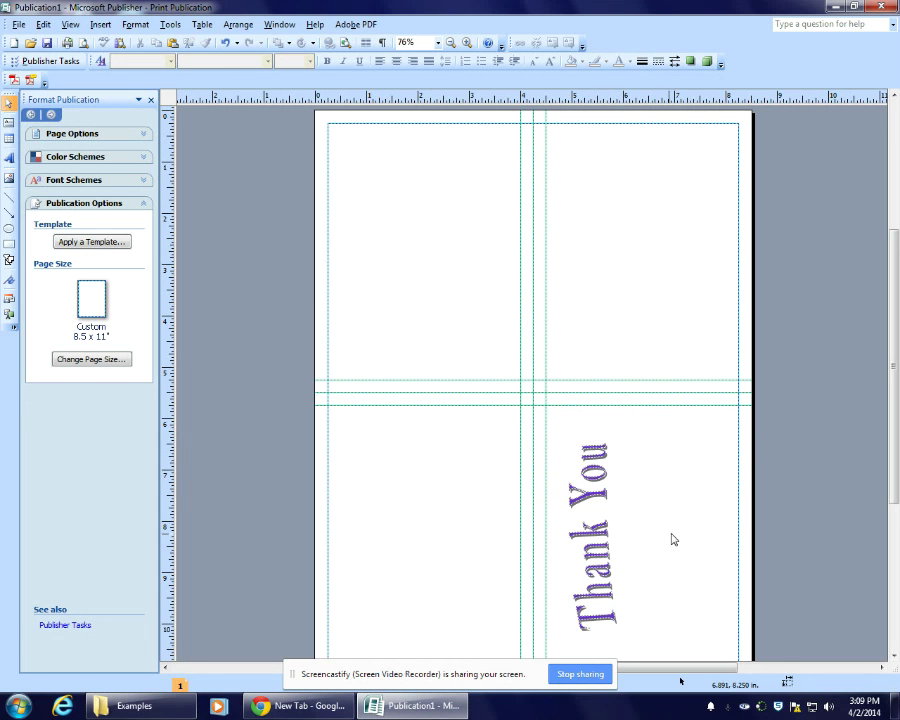
pyautogui.click(9, 181)
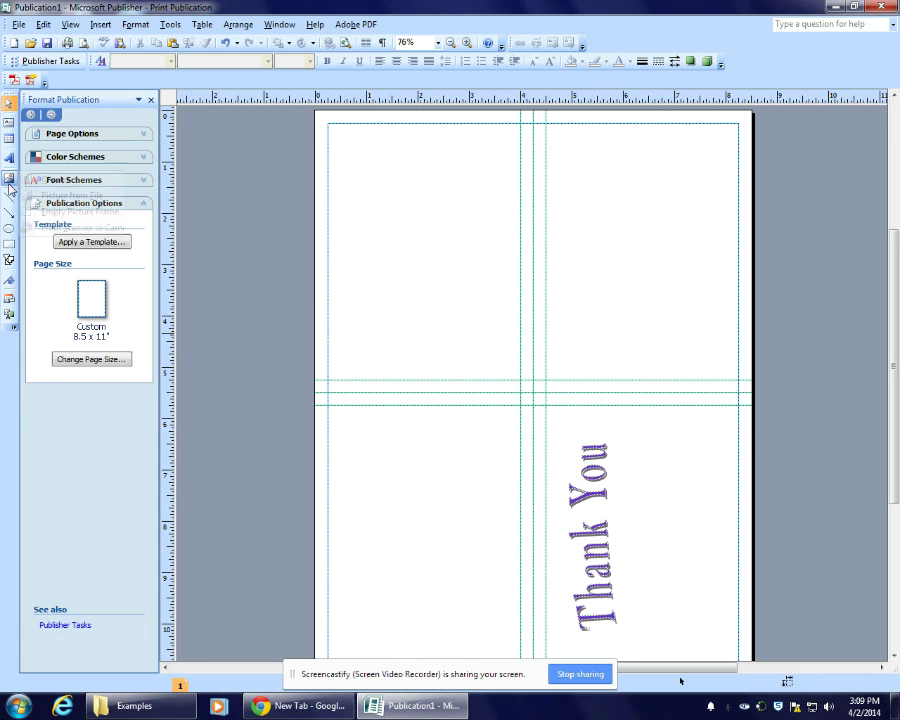
pyautogui.click(50, 178)
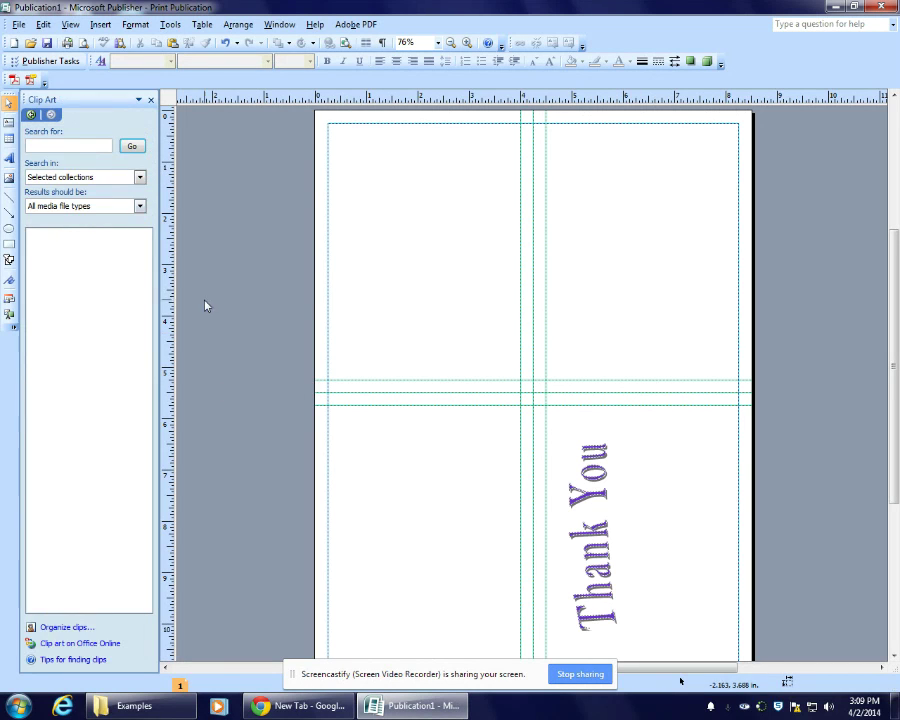
pyautogui.click(79, 145)
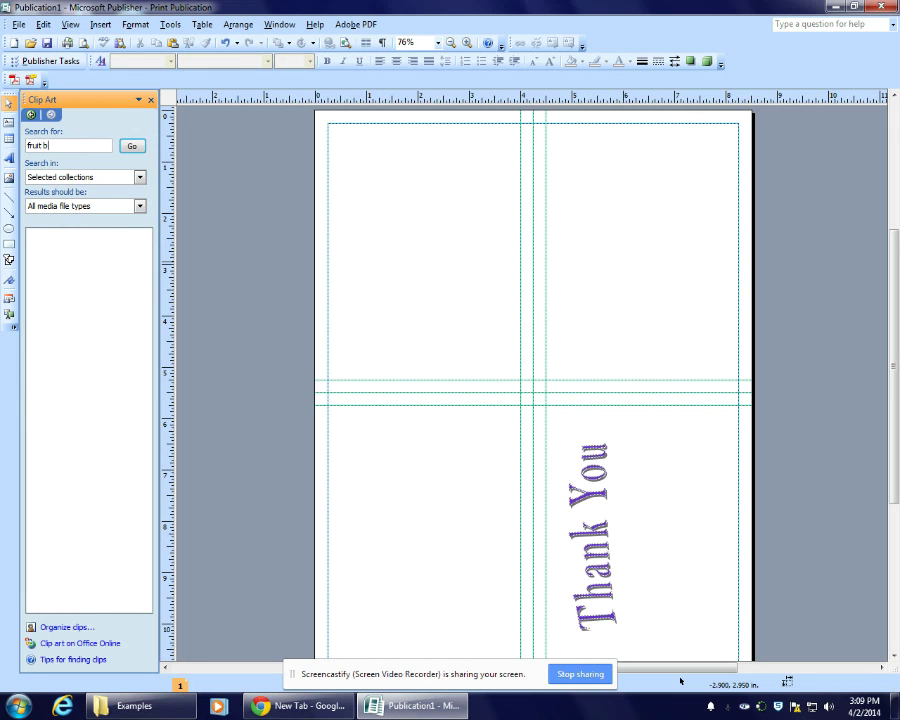
pyautogui.write('fruit basket')
pyautogui.press('Return')
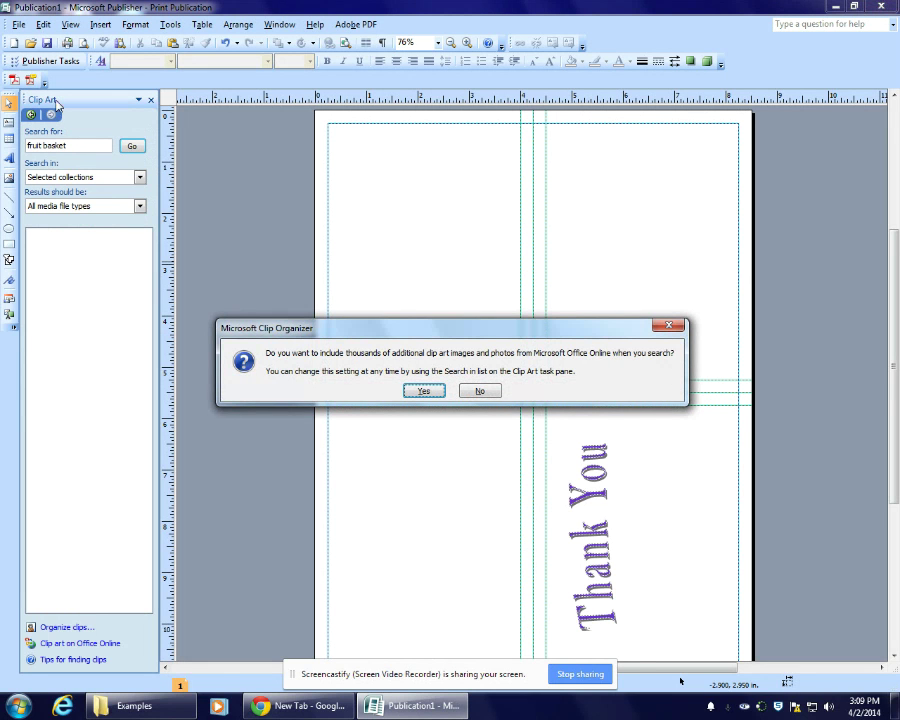
pyautogui.click(424, 391)
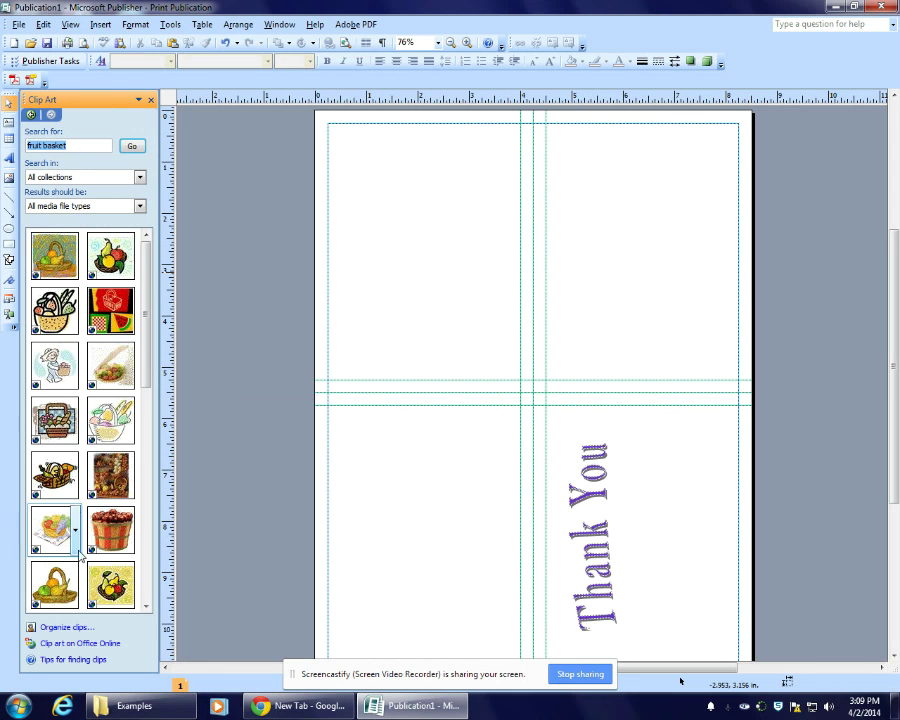
pyautogui.click(54, 585)
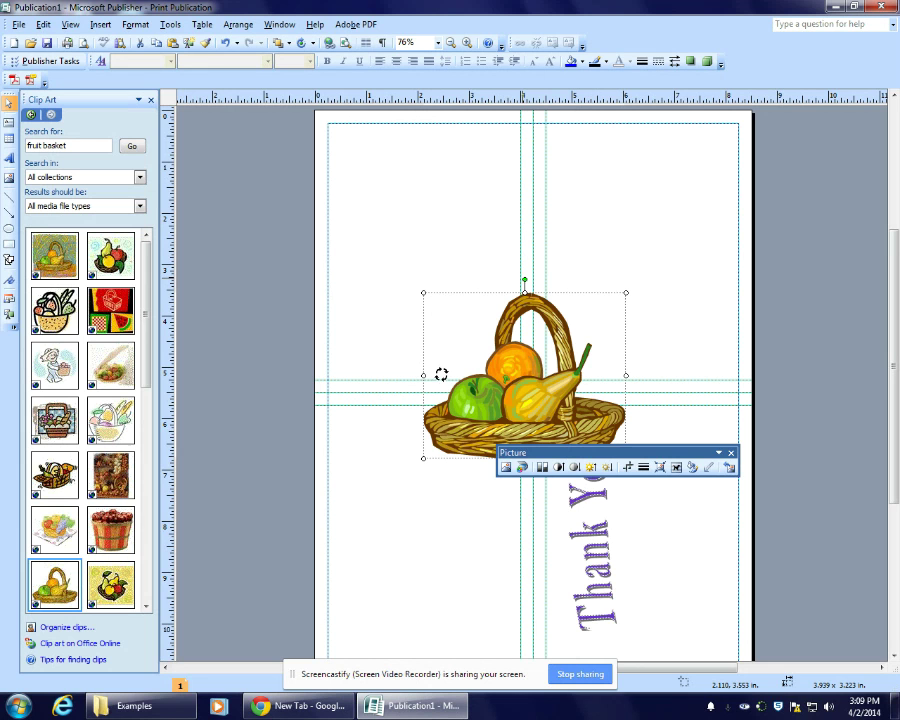
# Rotate the basket picture 90°, move it to the lower-right quadrant, and shrink it to clear the text.
pyautogui.moveTo(434, 374); pyautogui.dragTo(436, 379)
pyautogui.moveTo(544, 357); pyautogui.dragTo(688, 518)
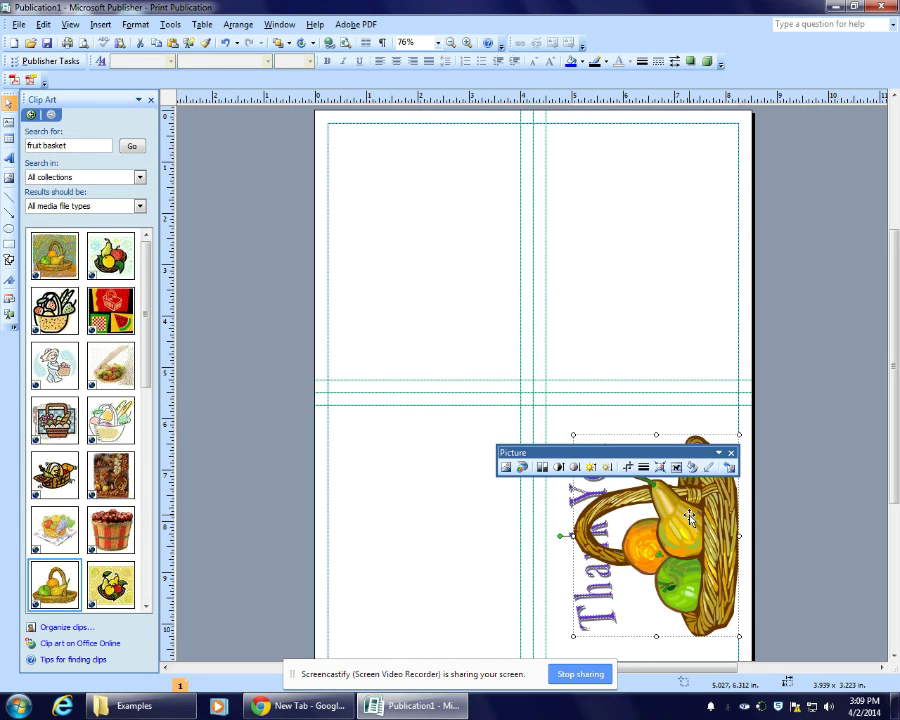
pyautogui.moveTo(574, 635); pyautogui.dragTo(606, 598)
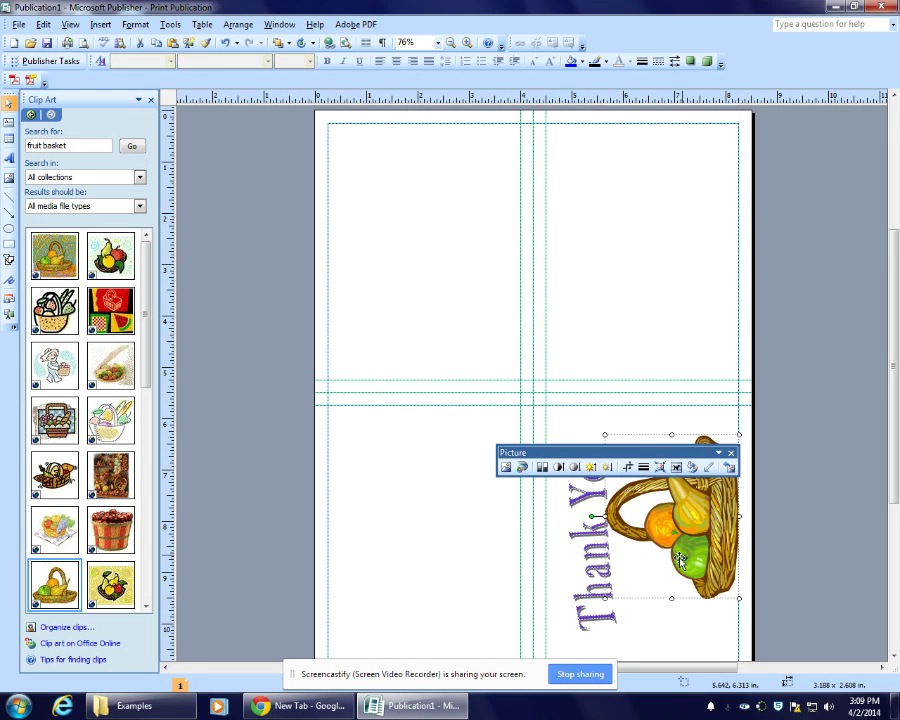
pyautogui.moveTo(680, 560); pyautogui.dragTo(680, 604)
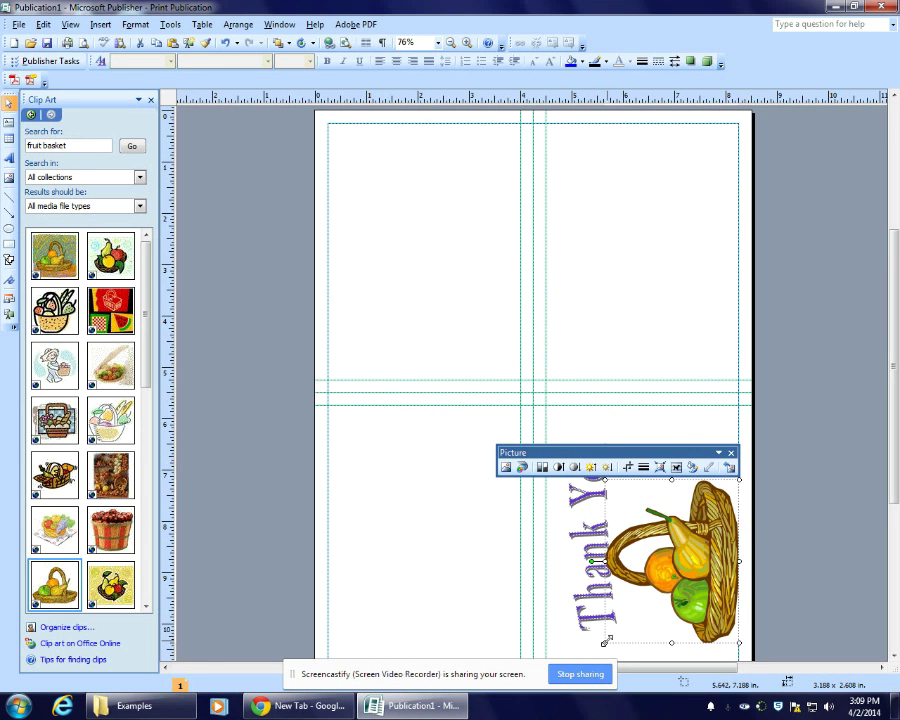
pyautogui.moveTo(605, 641); pyautogui.dragTo(621, 624)
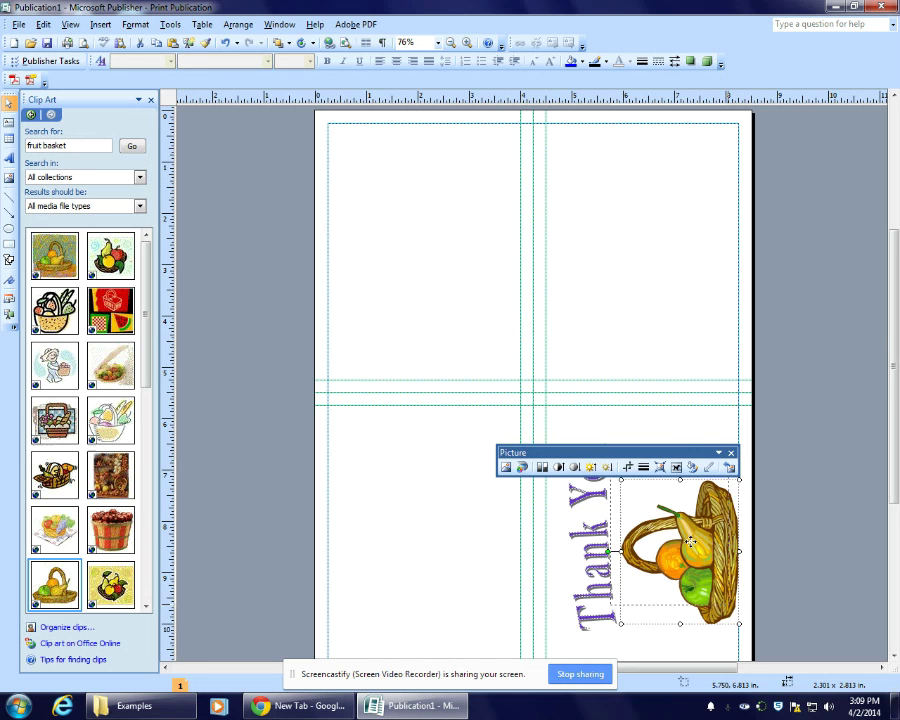
pyautogui.moveTo(690, 541); pyautogui.dragTo(678, 521)
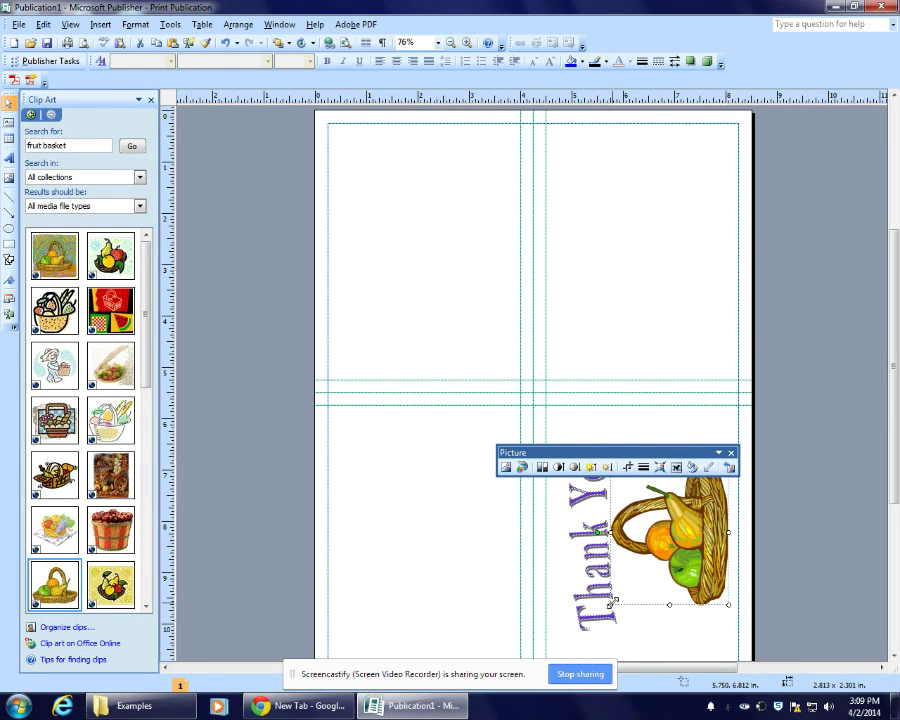
pyautogui.moveTo(610, 601)
pyautogui.mouseDown()
pyautogui.moveTo(629, 581)
pyautogui.moveTo(627, 604)
pyautogui.mouseUp()
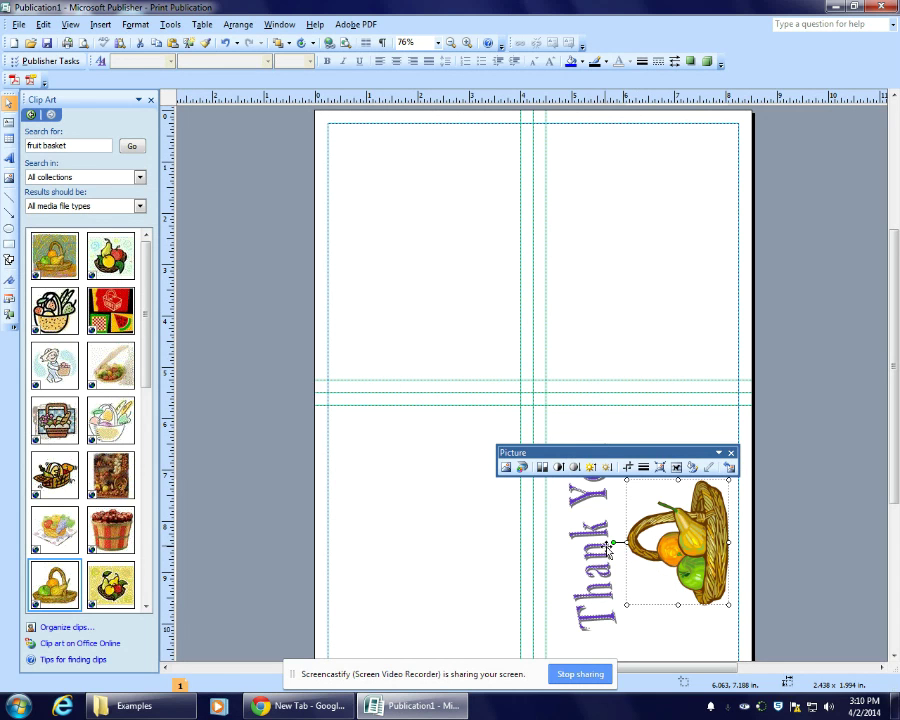
pyautogui.click(585, 587)
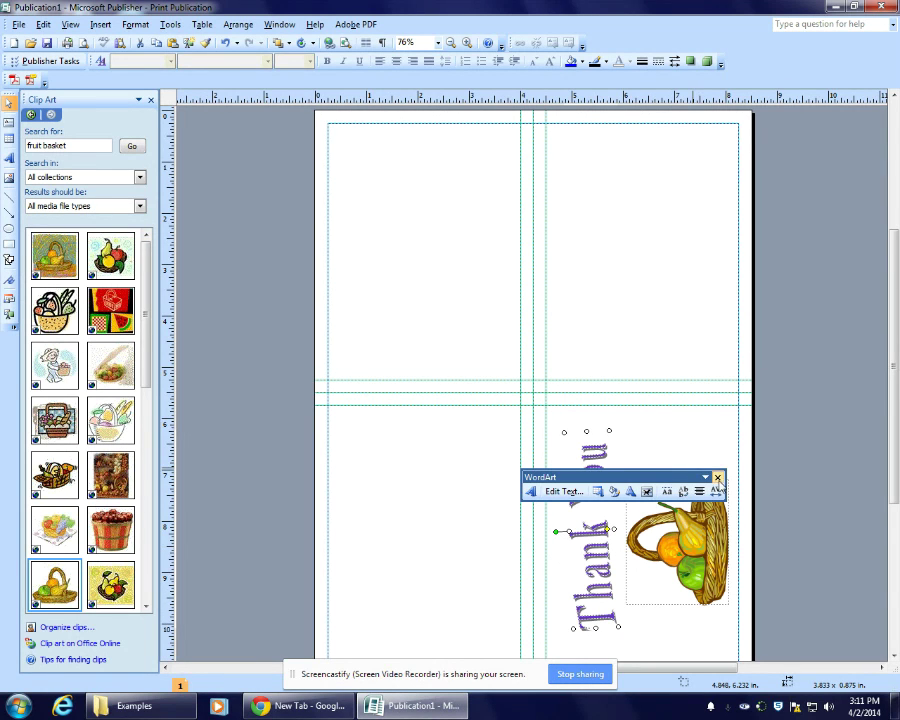
# Delete the fruit-basket clip art, keep the vertical Thank You WordArt, and bring up Chrome's New Tab page.
pyautogui.click(677, 538)
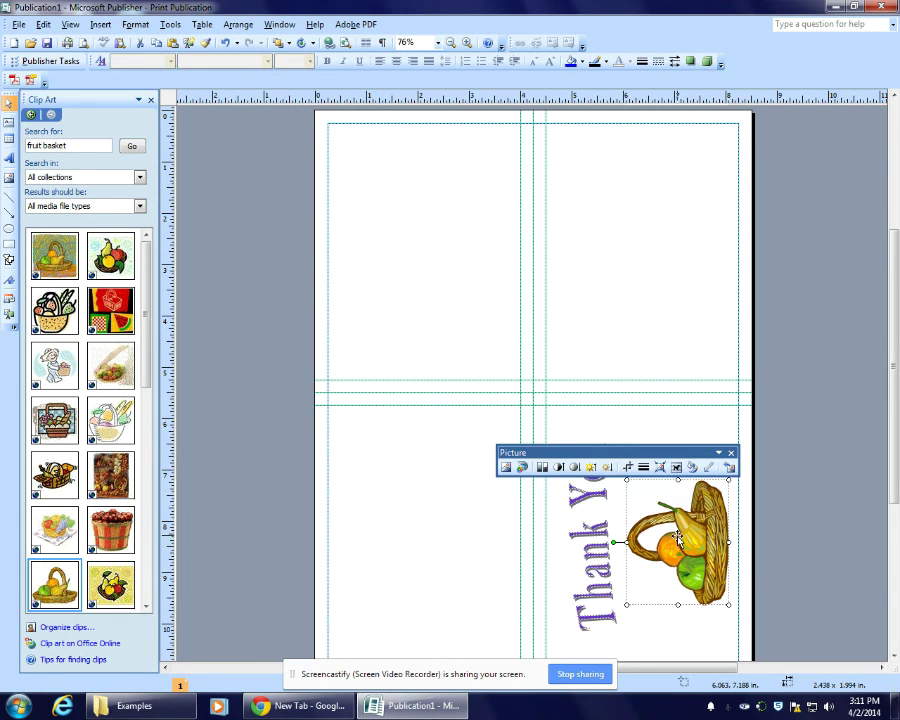
pyautogui.press('Delete')
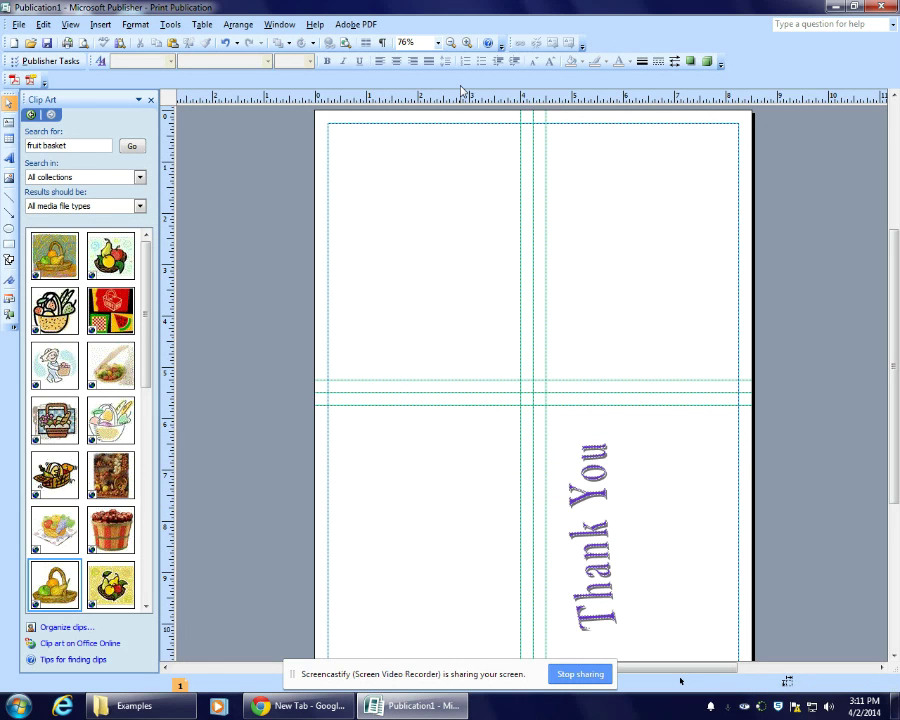
pyautogui.click(594, 545)
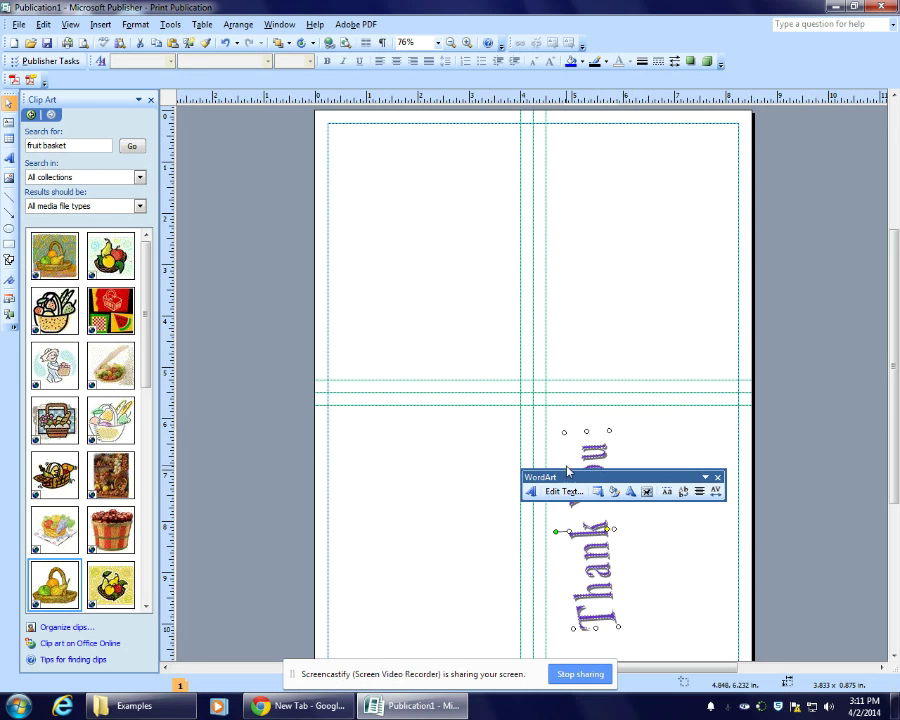
pyautogui.click(256, 706)
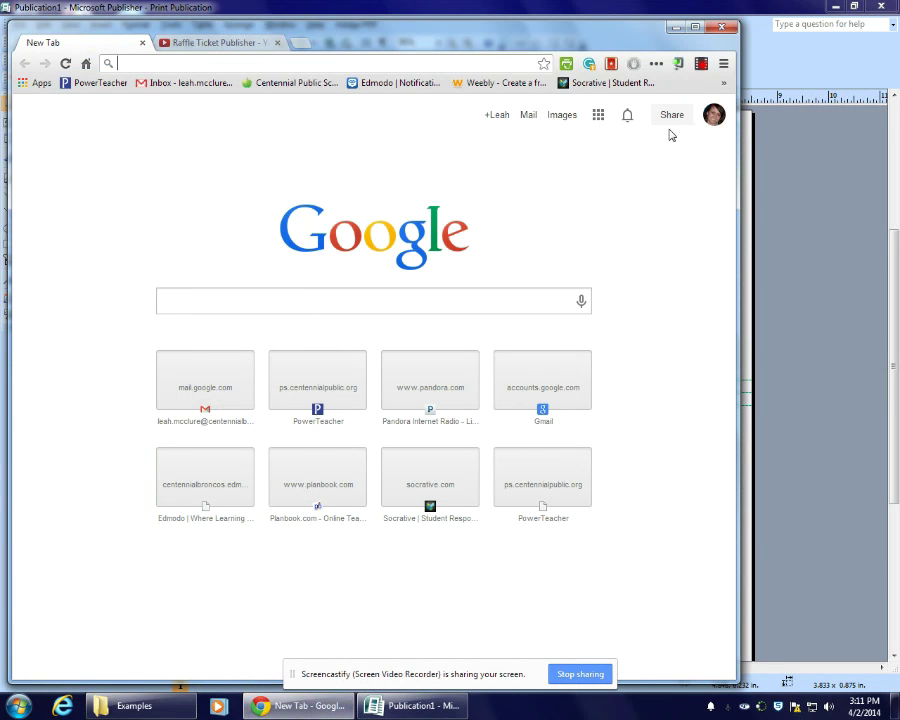